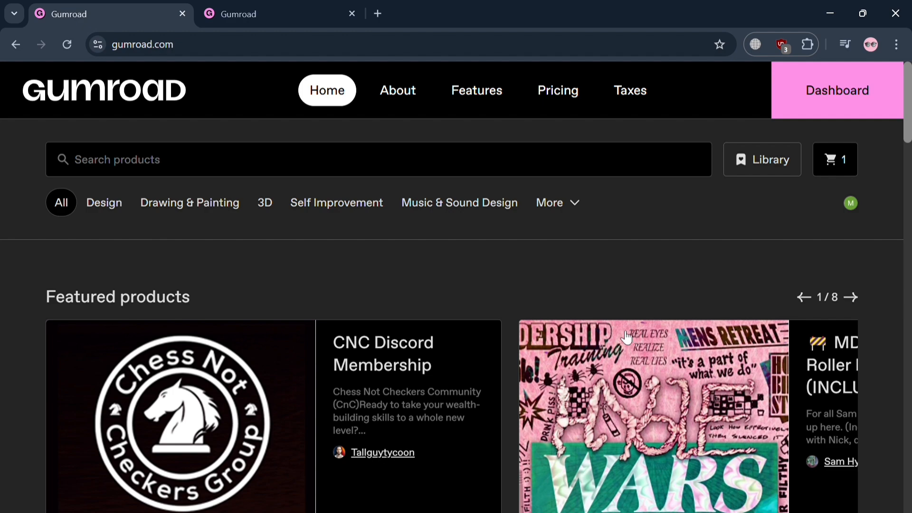
- Look through the Gumroad home page, including featured products, wishlists and the market listings
scroll(701, 276, down, 20)
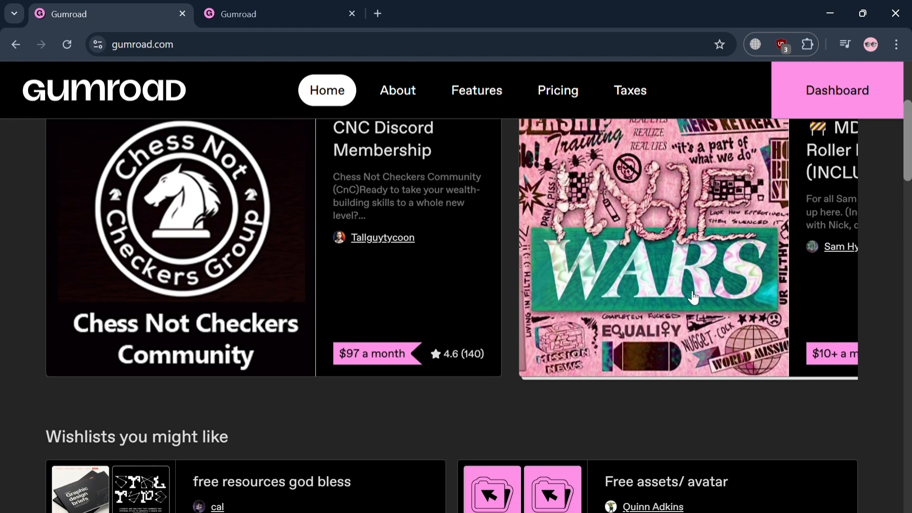
scroll(691, 310, down, 12)
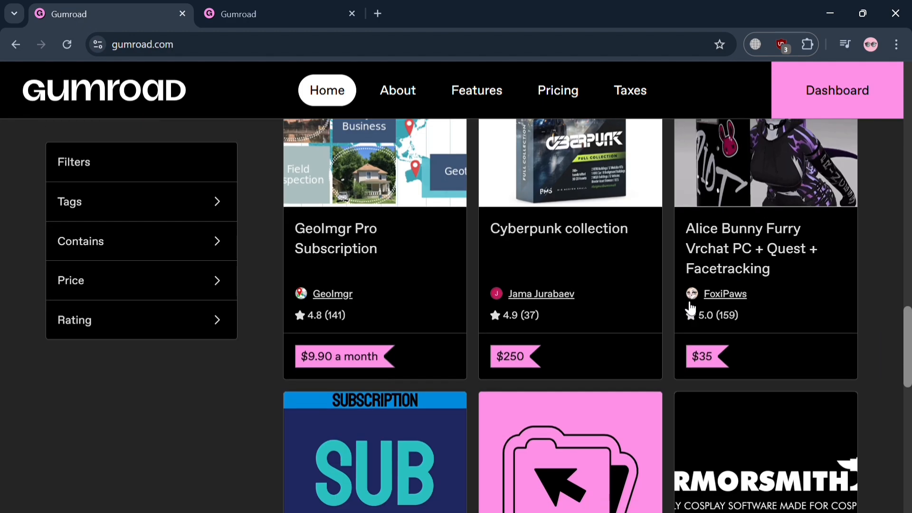
scroll(859, 320, down, 2)
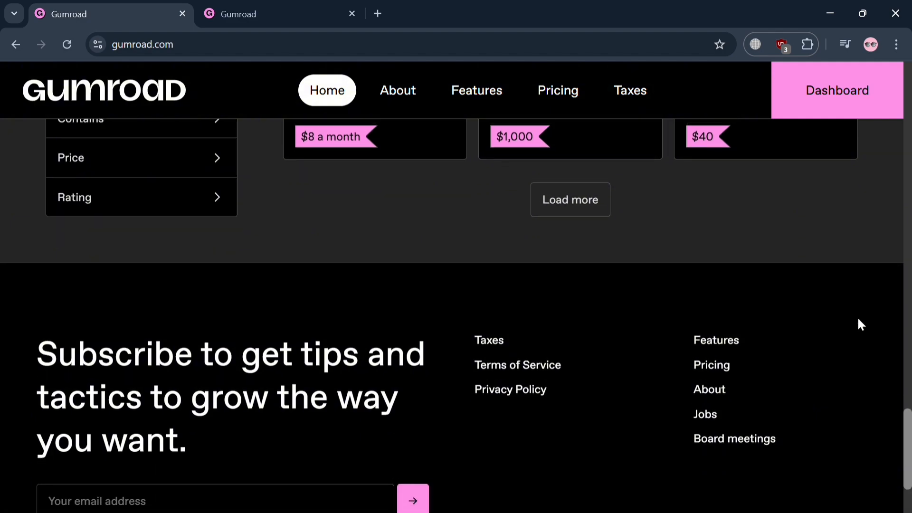
scroll(874, 311, up, 15)
scroll(889, 295, up, 7)
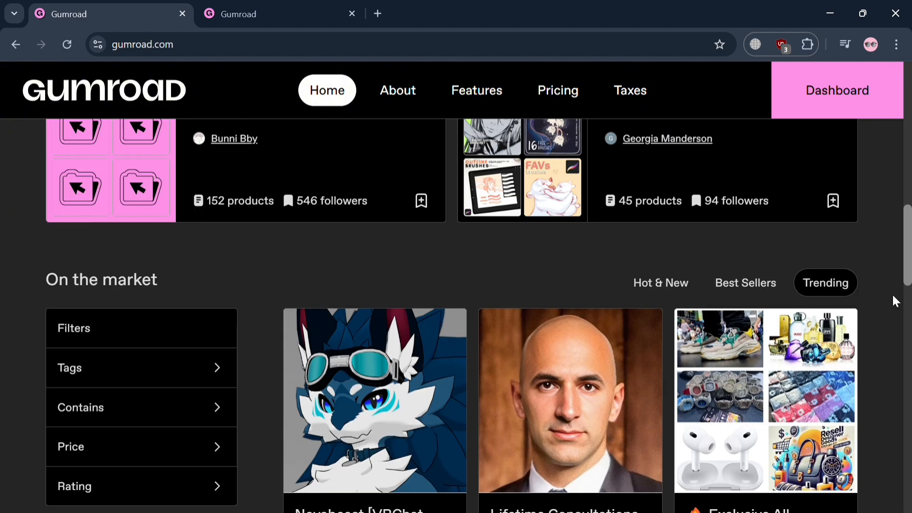
scroll(891, 292, down, 3)
scroll(891, 290, up, 6)
scroll(886, 287, up, 10)
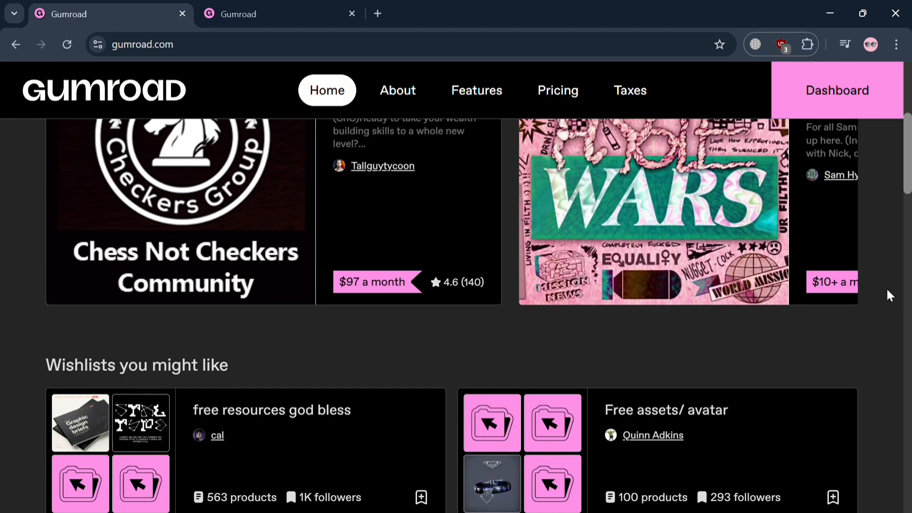
click(351, 202)
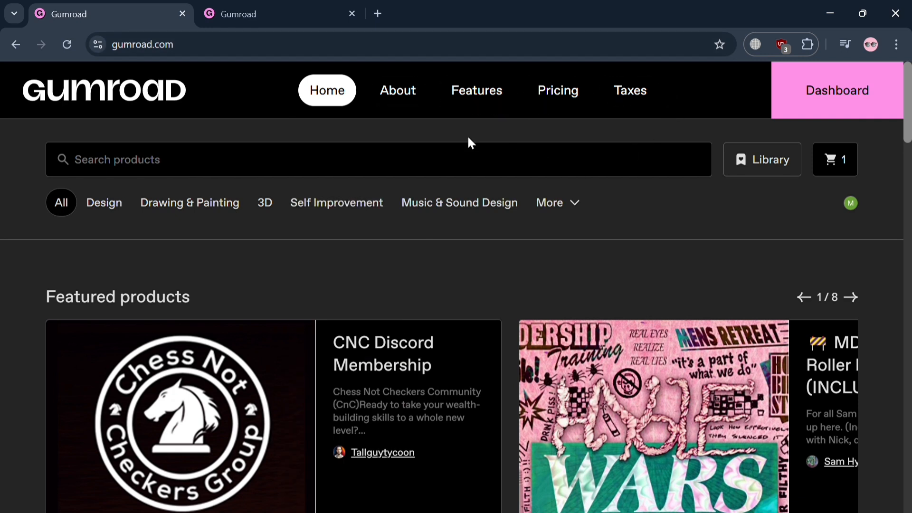
click(410, 98)
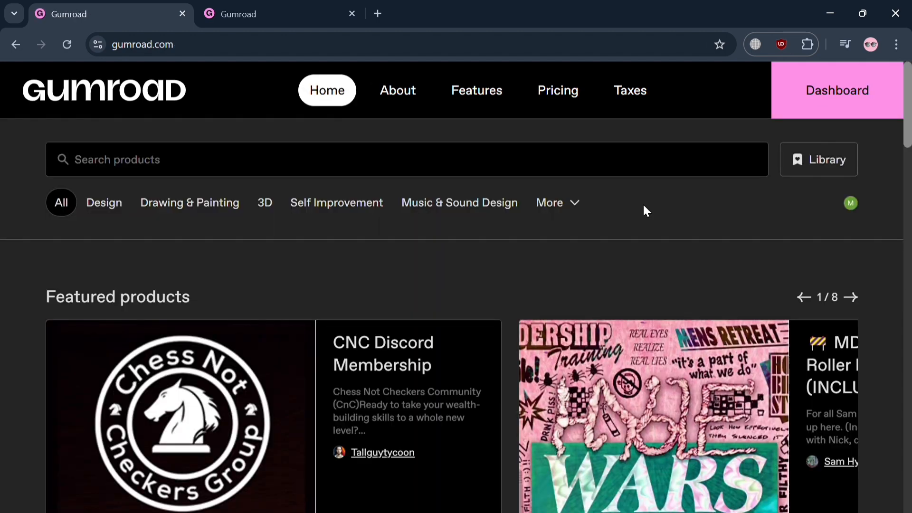
- Open the Pricing page and review the transaction fees and the frequently asked questions
click(564, 102)
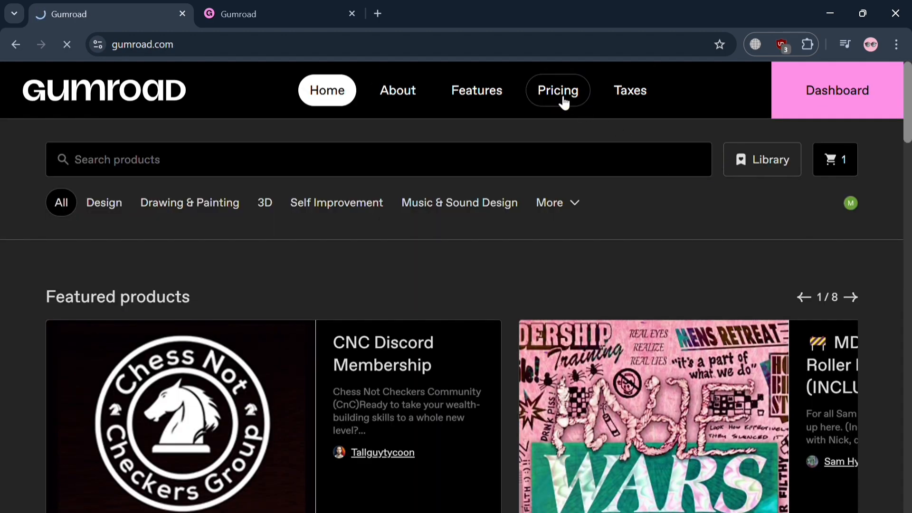
scroll(409, 332, down, 10)
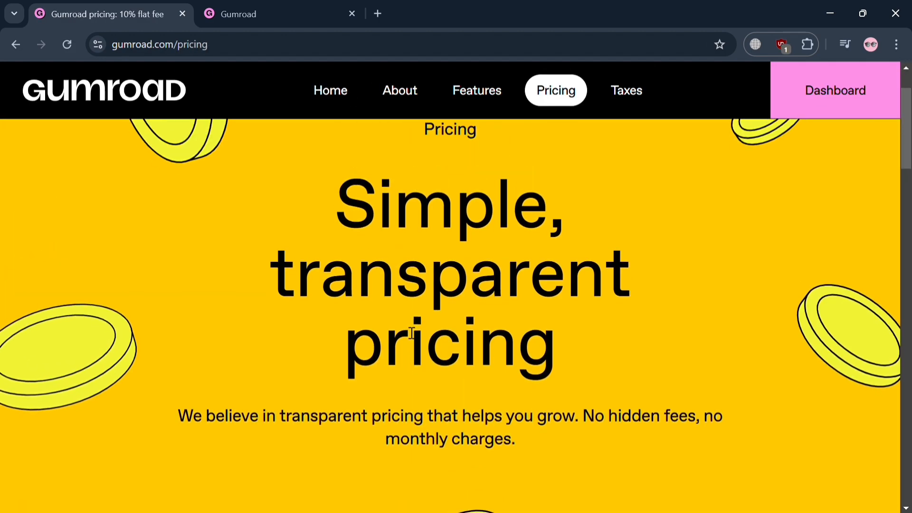
scroll(408, 330, down, 10)
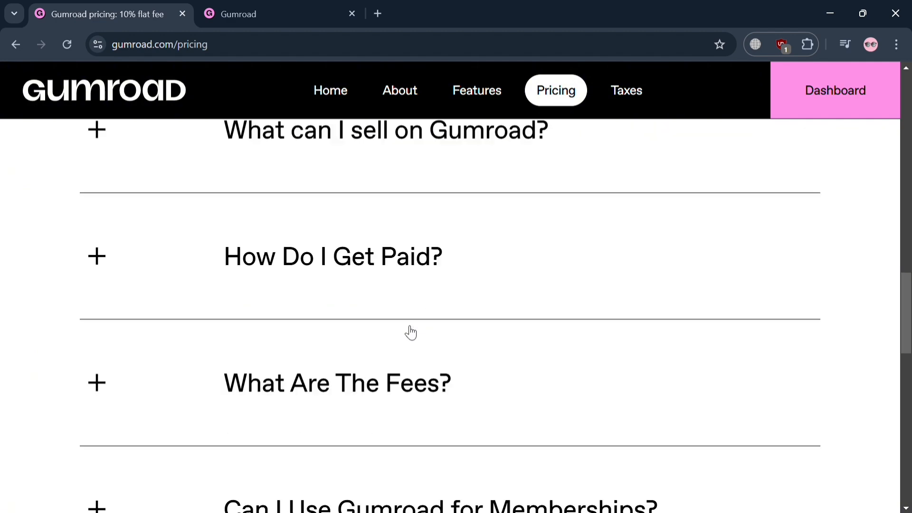
scroll(408, 331, up, 15)
scroll(409, 332, down, 6)
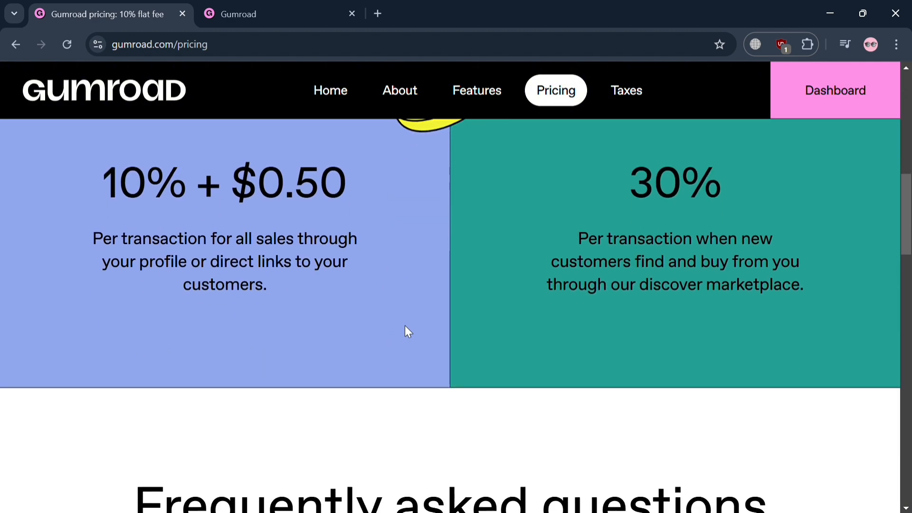
scroll(408, 331, up, 1)
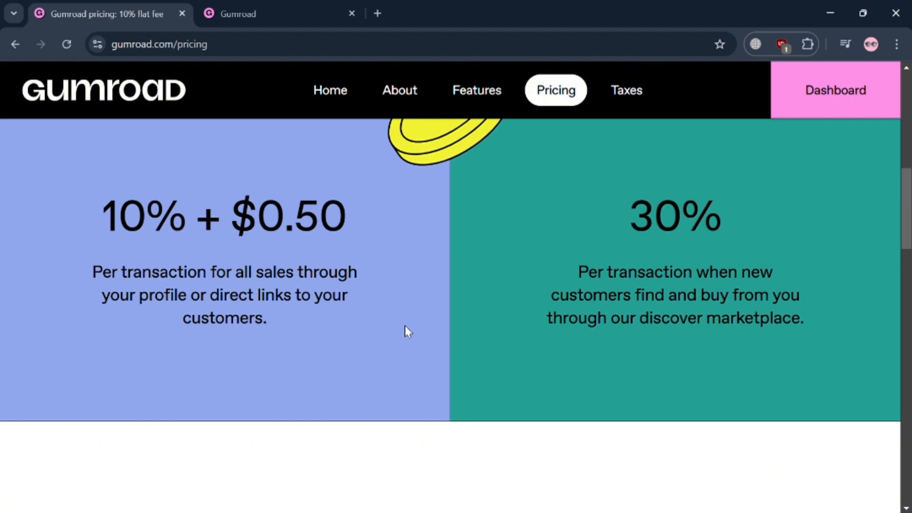
scroll(405, 326, up, 10)
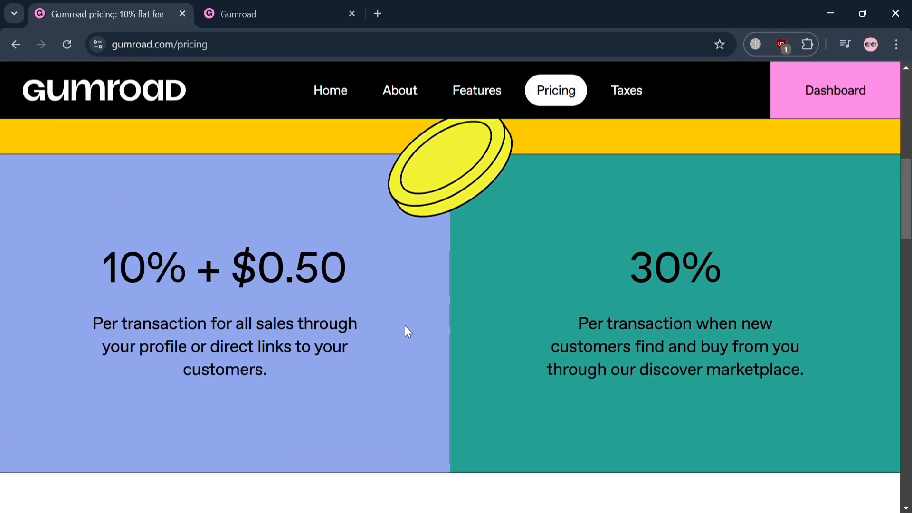
scroll(405, 326, down, 12)
scroll(404, 326, down, 15)
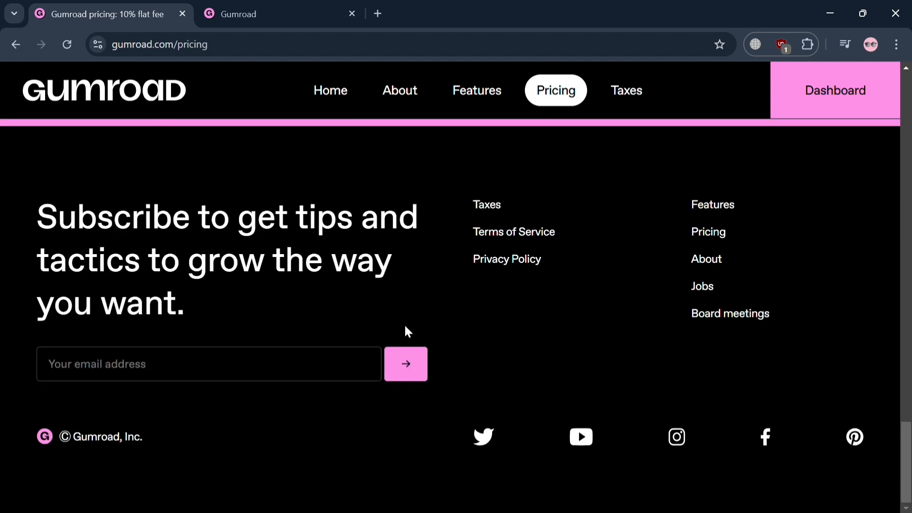
scroll(404, 323, up, 14)
scroll(409, 332, up, 15)
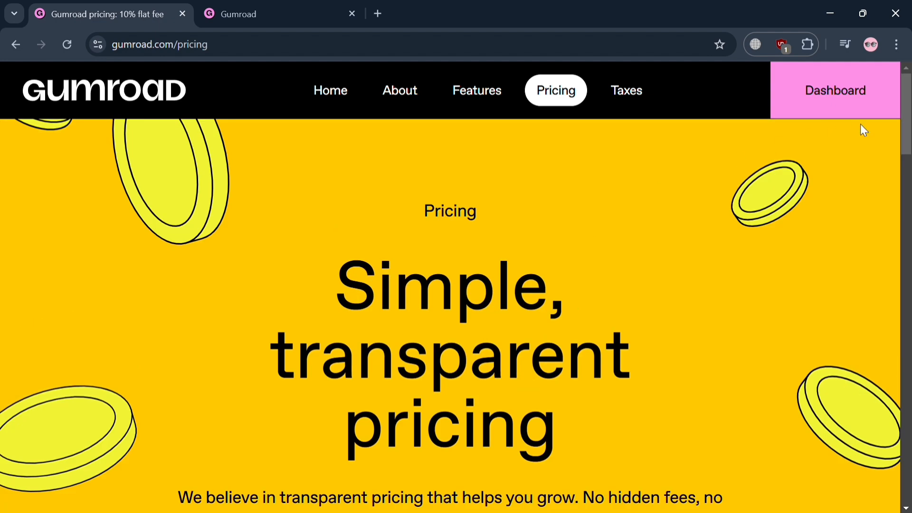
- Switch to the open seller dashboard, look over its sections and open the list of all products
click(291, 6)
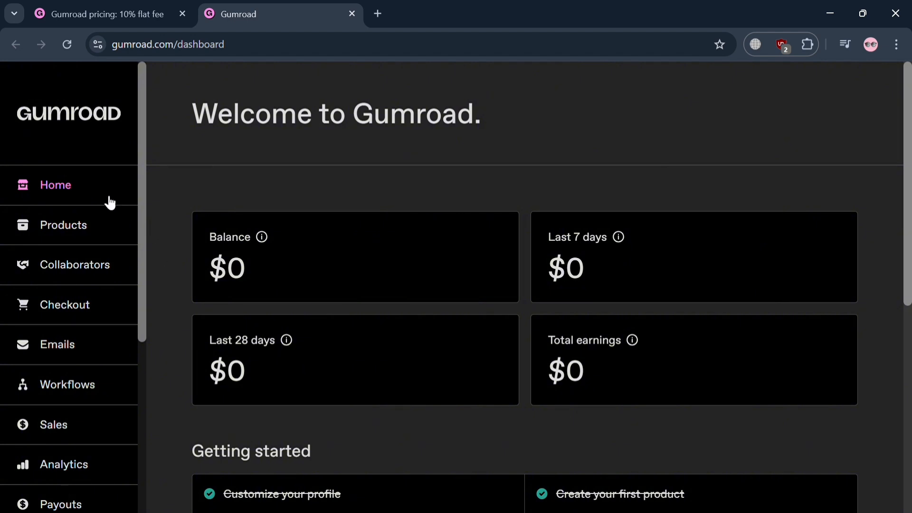
scroll(83, 385, down, 5)
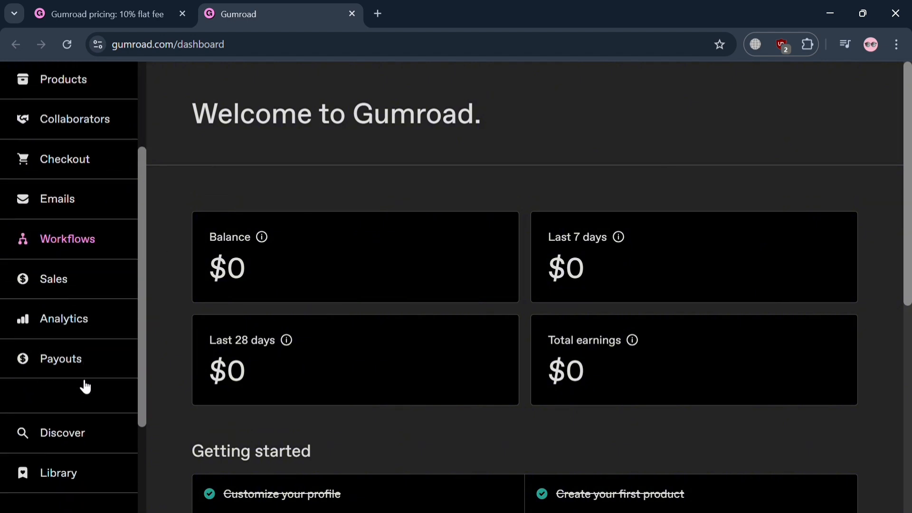
scroll(80, 385, up, 3)
scroll(79, 380, up, 3)
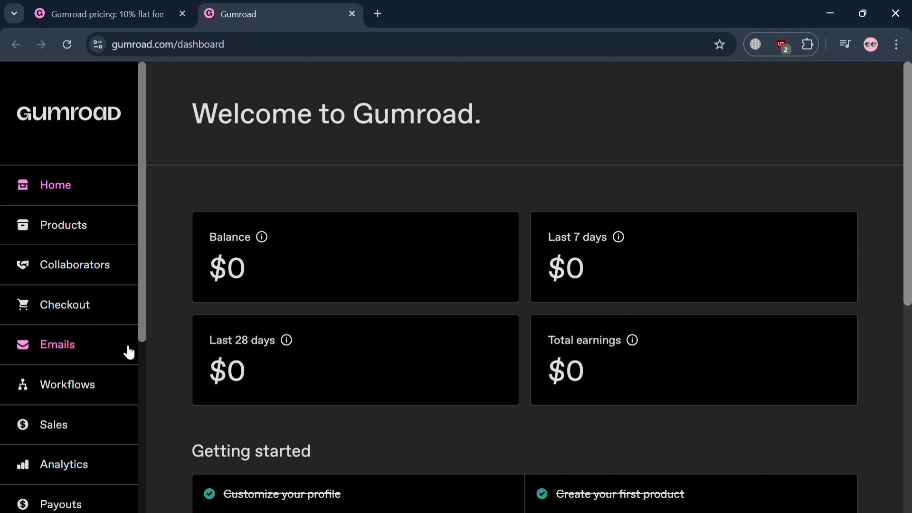
scroll(126, 350, down, 1)
click(87, 210)
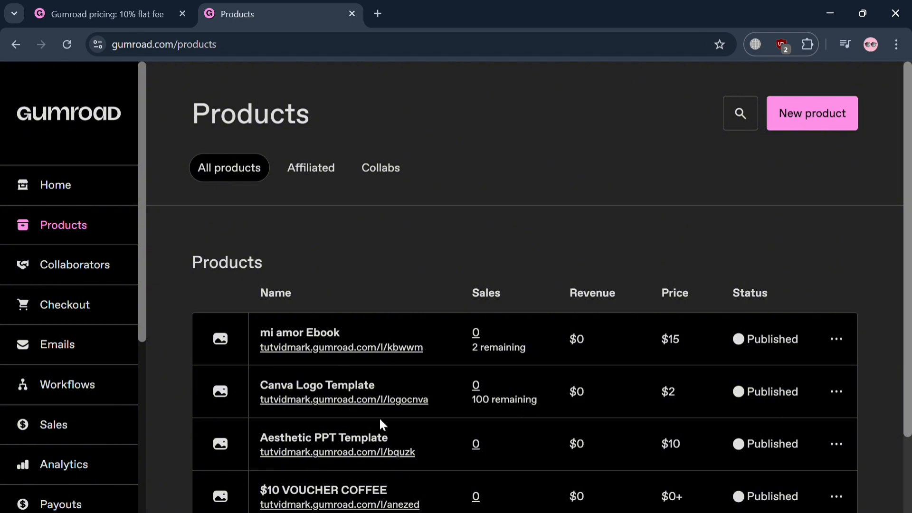
scroll(380, 419, down, 2)
scroll(380, 420, up, 2)
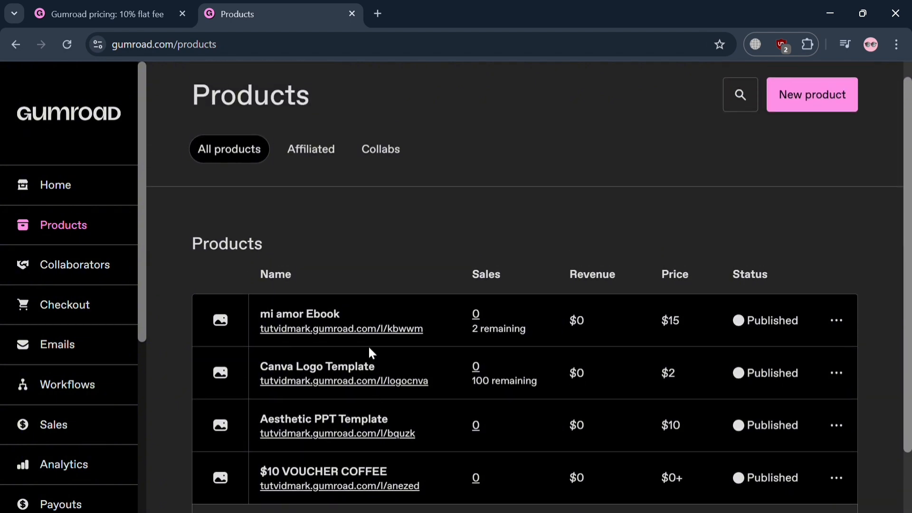
- Open the public page of the mi amor Ebook product and review its cover, price and purchase details
click(375, 338)
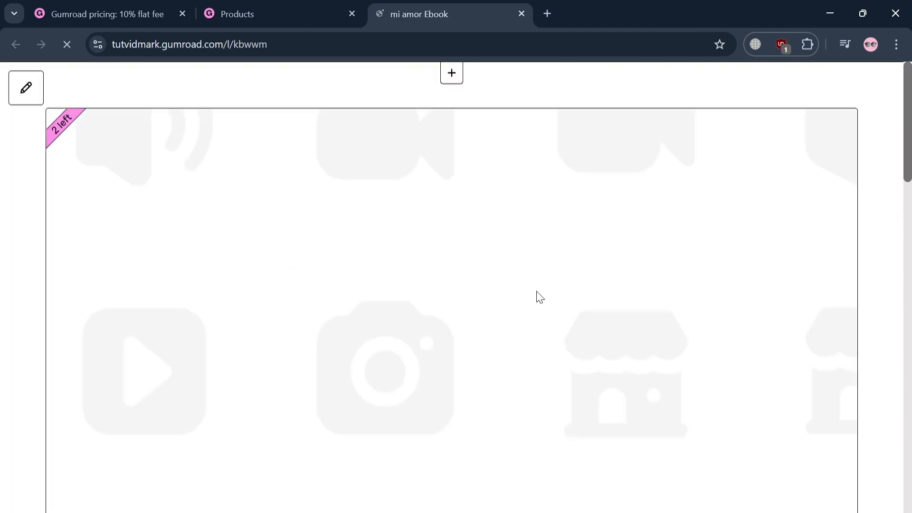
scroll(499, 380, down, 4)
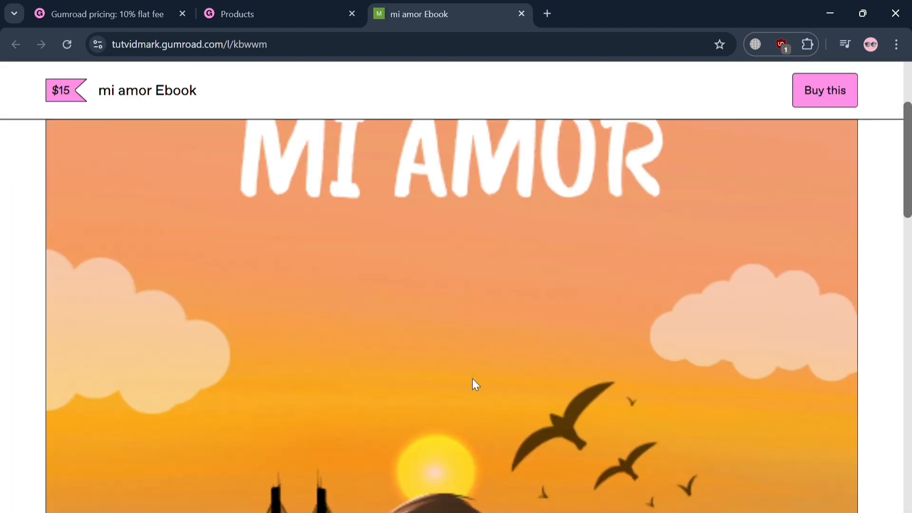
scroll(472, 379, down, 15)
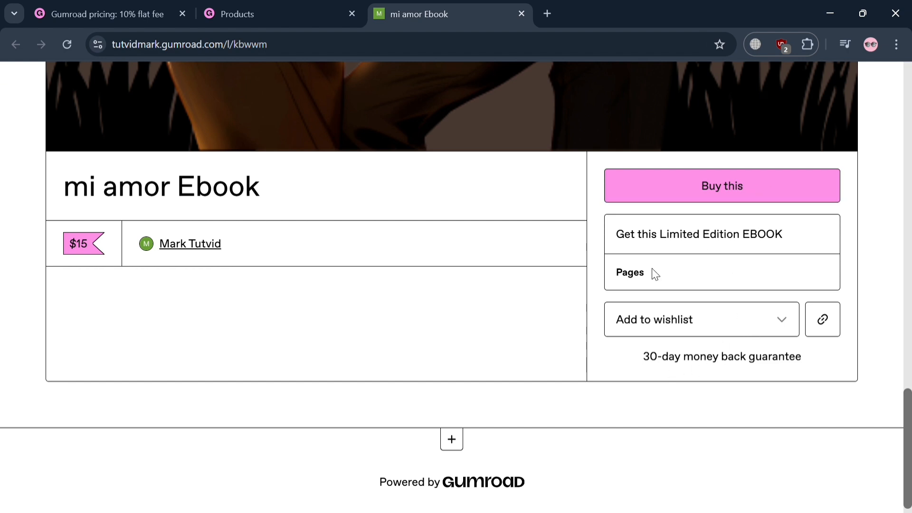
scroll(488, 434, up, 5)
scroll(491, 432, up, 8)
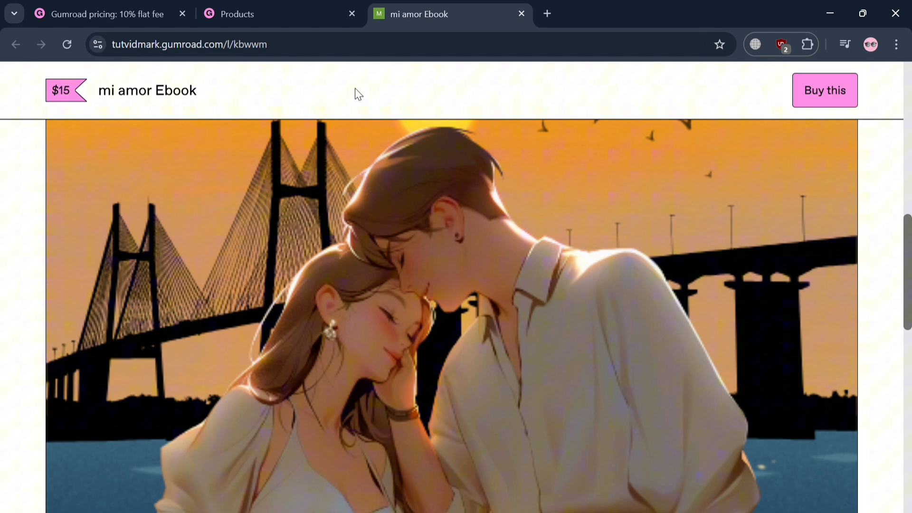
- Return to the products list and start creating a new product
click(282, 15)
scroll(396, 454, down, 1)
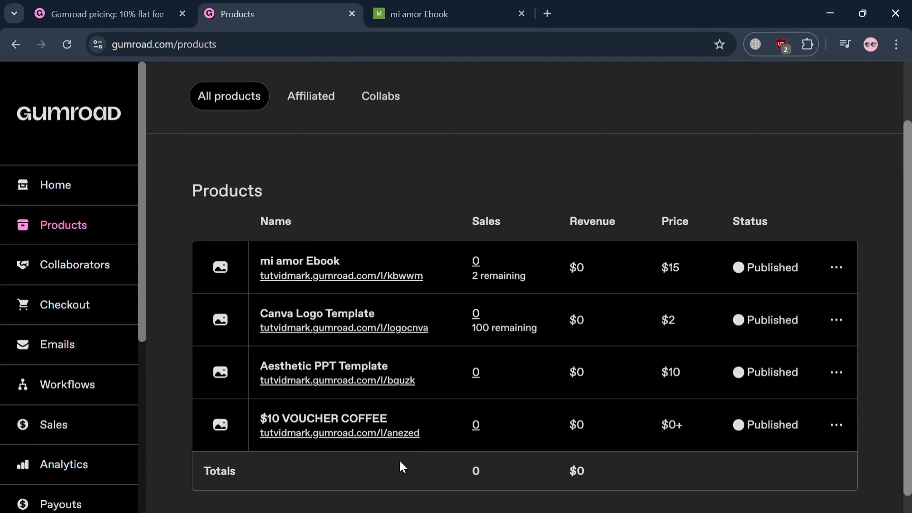
scroll(401, 460, up, 1)
click(808, 99)
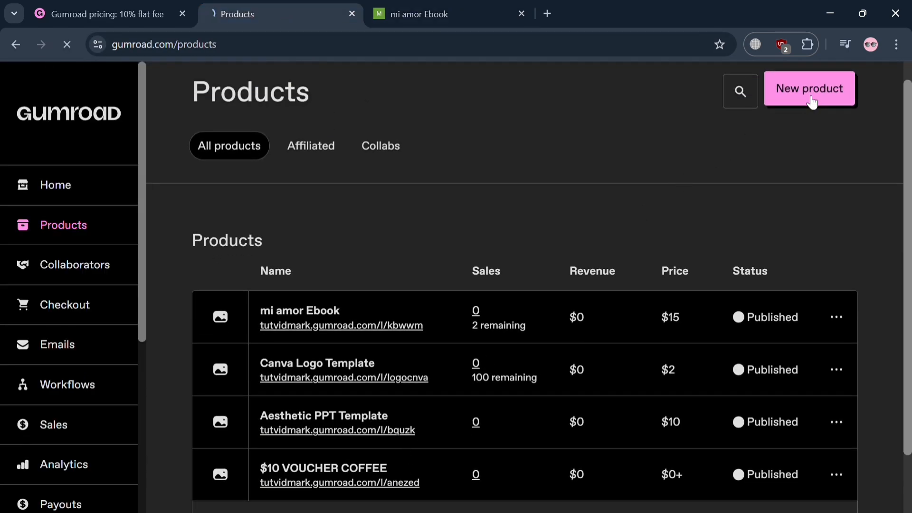
- Name the new product "My Ebook: Our Story"
click(438, 269)
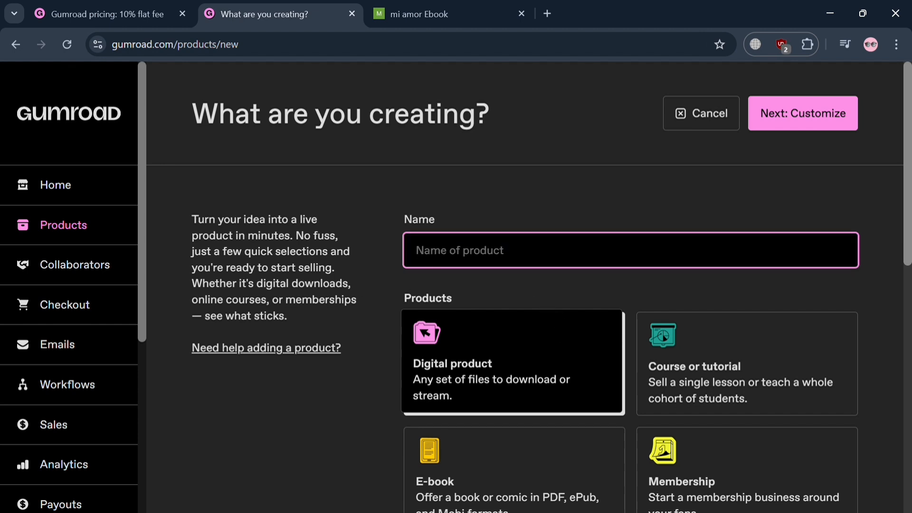
text(M)
key(BackSpace)
text(My)
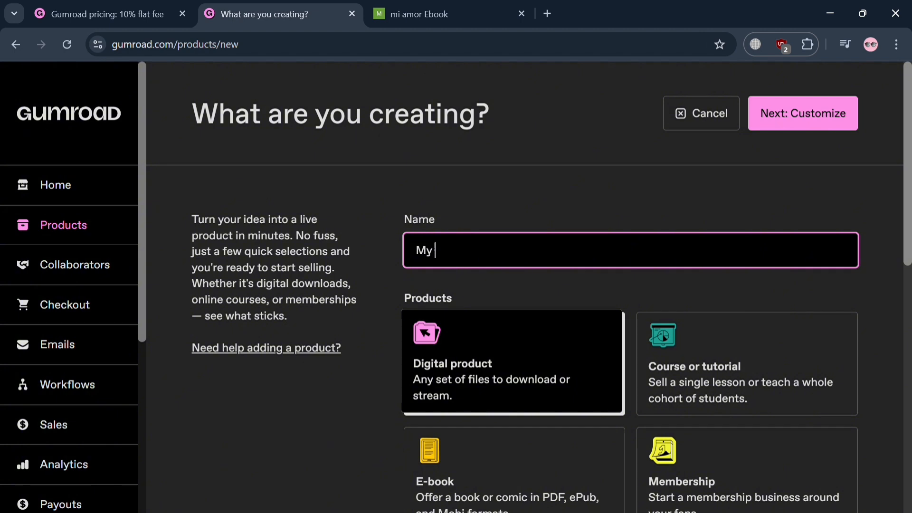
text( Ebook: m)
key(BackSpace)
text(Our )
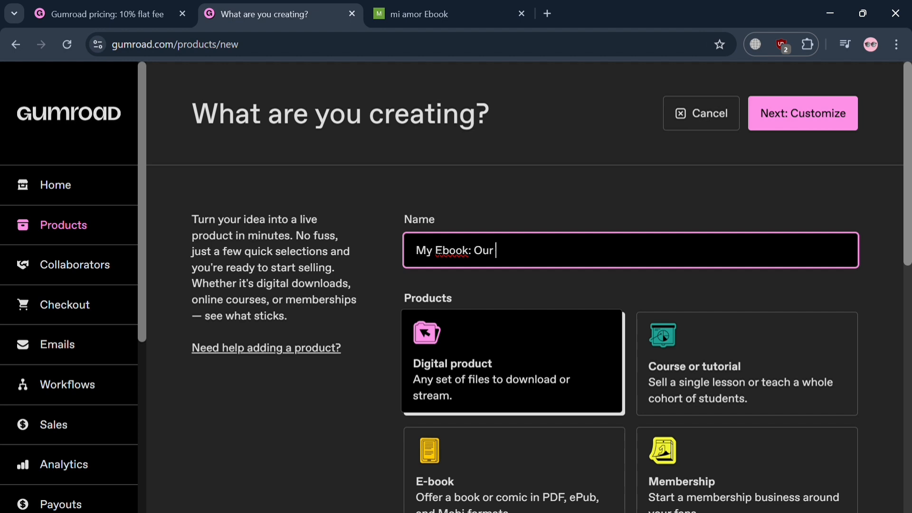
text(Story)
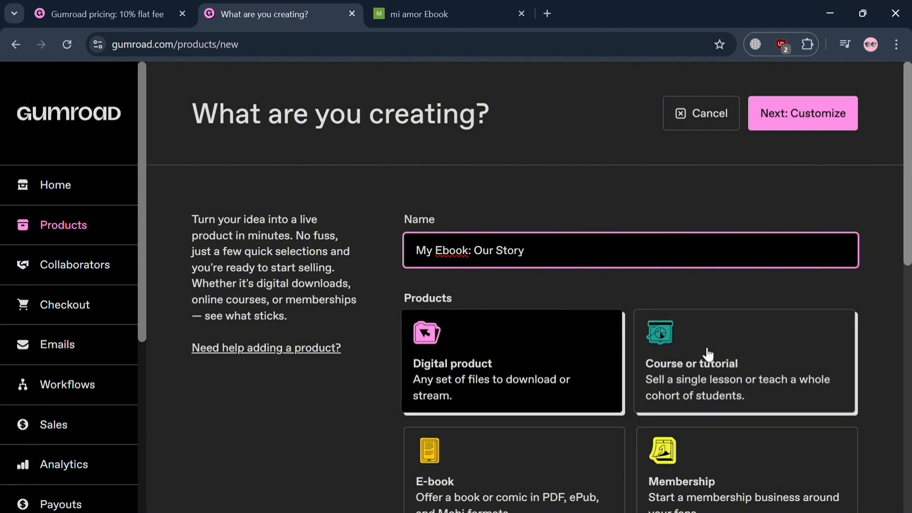
- Set the new product's type to E-book
scroll(627, 380, down, 3)
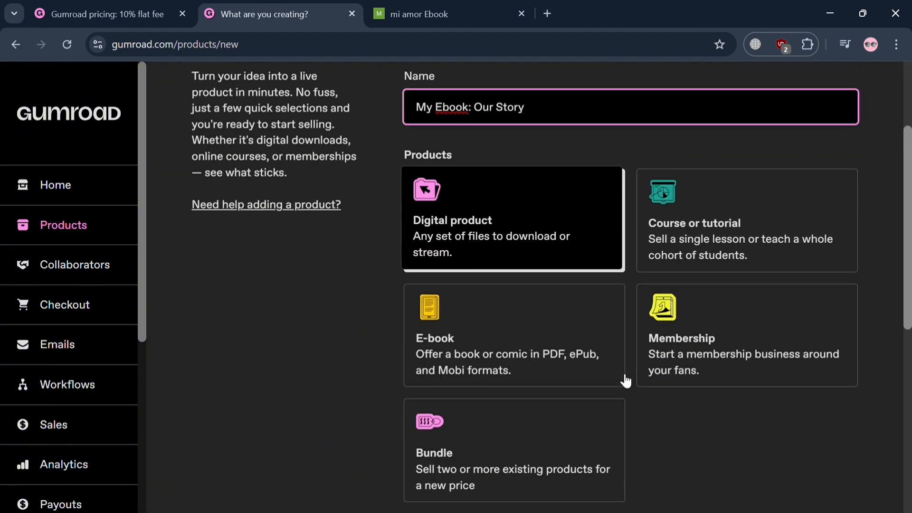
click(555, 335)
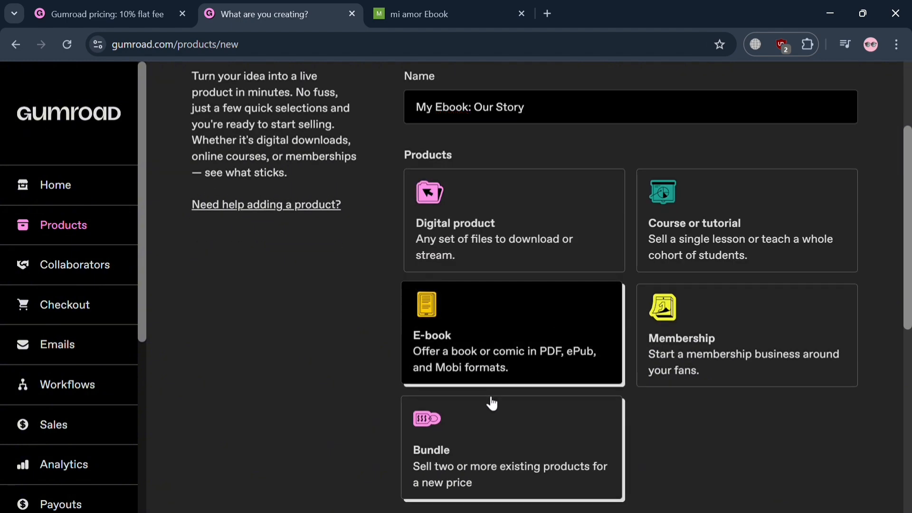
- Set the price of the new e-book product to $10
scroll(495, 407, down, 6)
scroll(506, 372, down, 2)
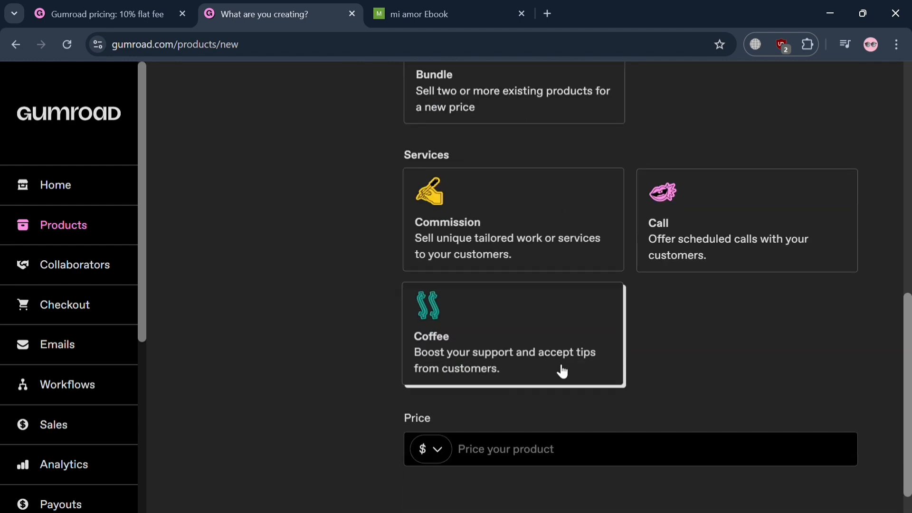
scroll(563, 372, up, 2)
scroll(581, 383, down, 3)
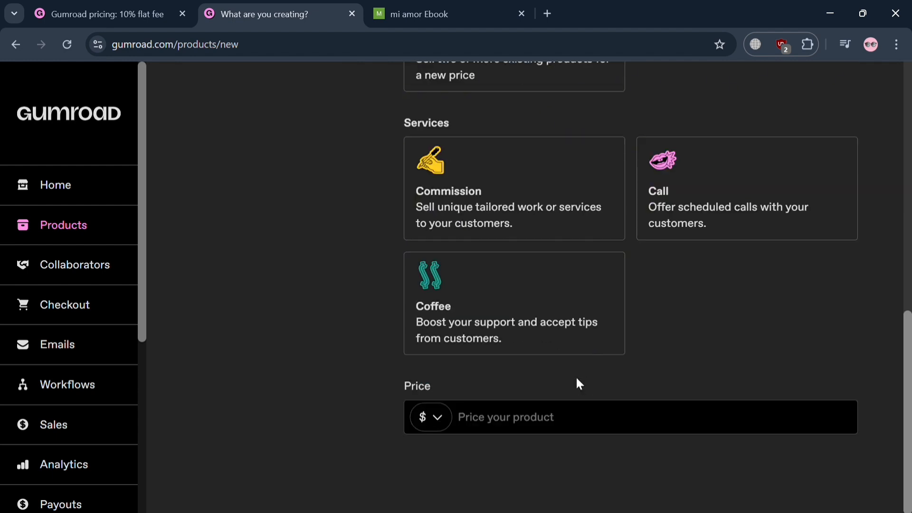
click(537, 432)
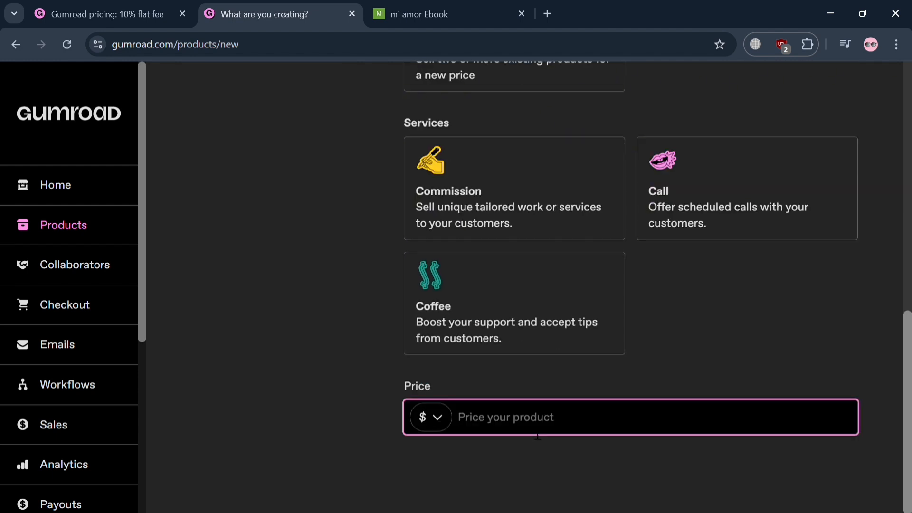
text(10)
- Create the product with the entered details and proceed to its customization page
scroll(681, 205, up, 7)
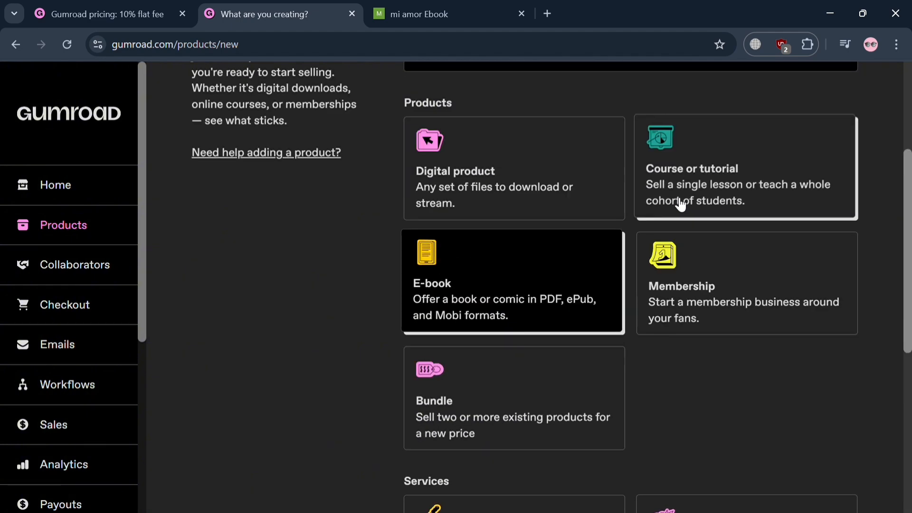
scroll(665, 190, up, 1)
scroll(707, 152, down, 2)
scroll(713, 154, up, 5)
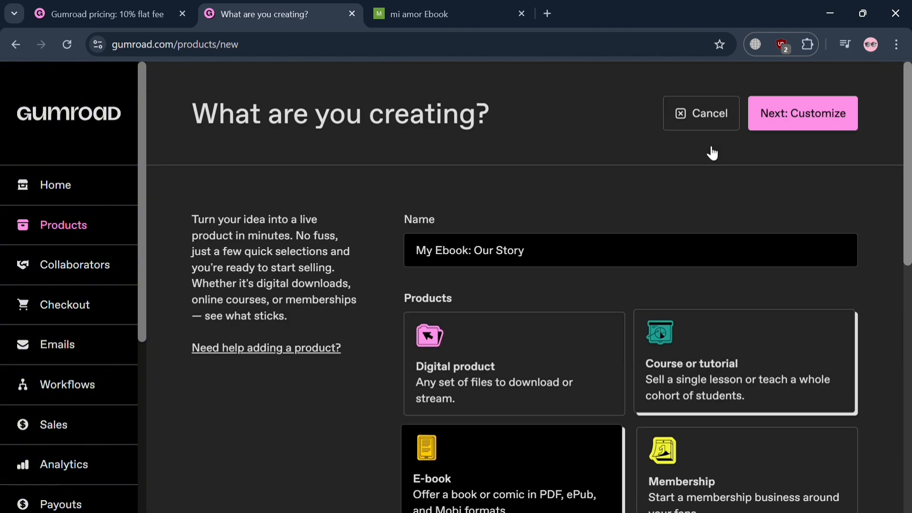
click(811, 119)
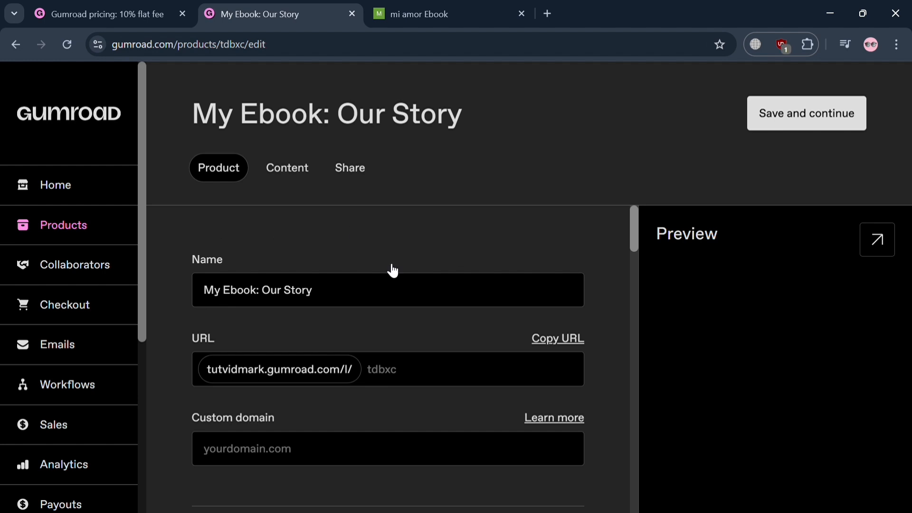
- Write the product description "A story about two people who use to be the couple that never separates."
click(332, 461)
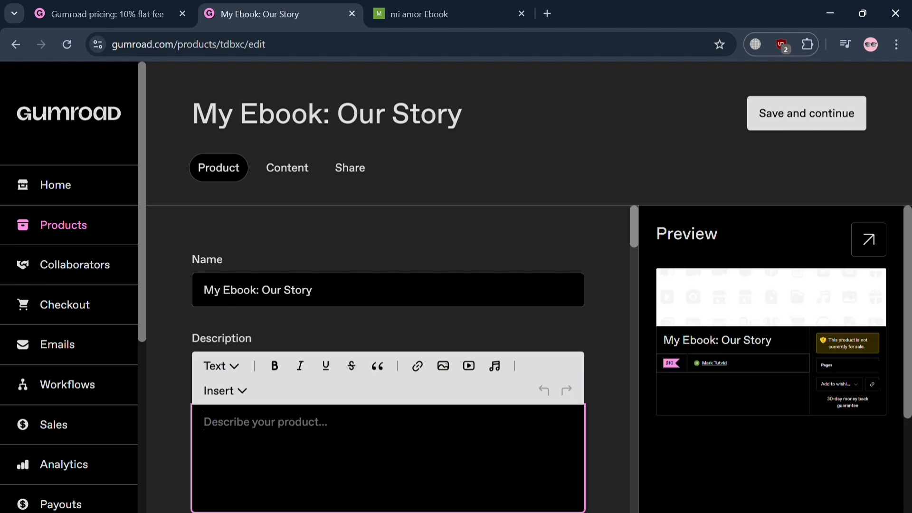
scroll(333, 460, down, 1)
text(A)
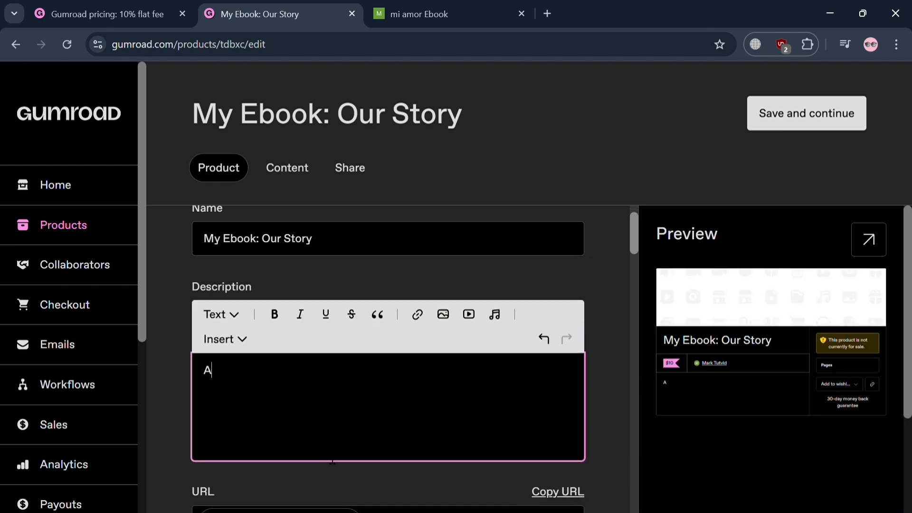
text( story about two peo)
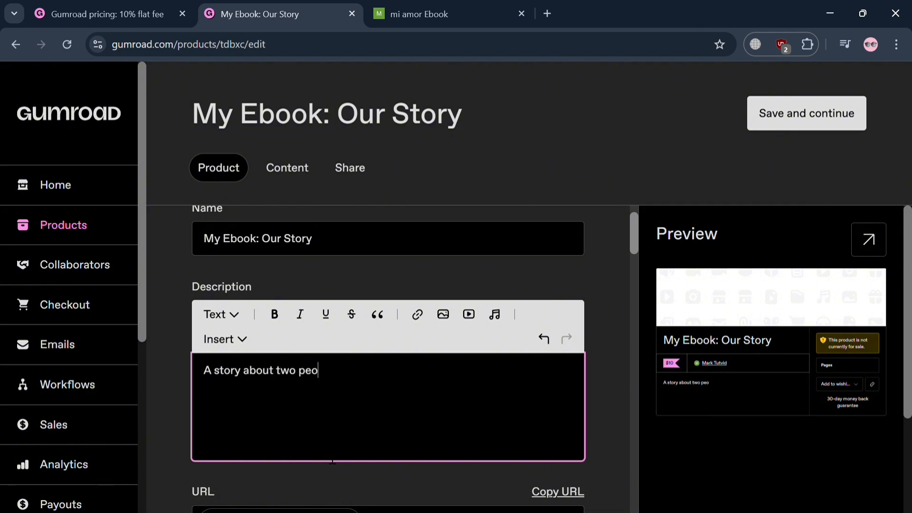
text(ple who use to)
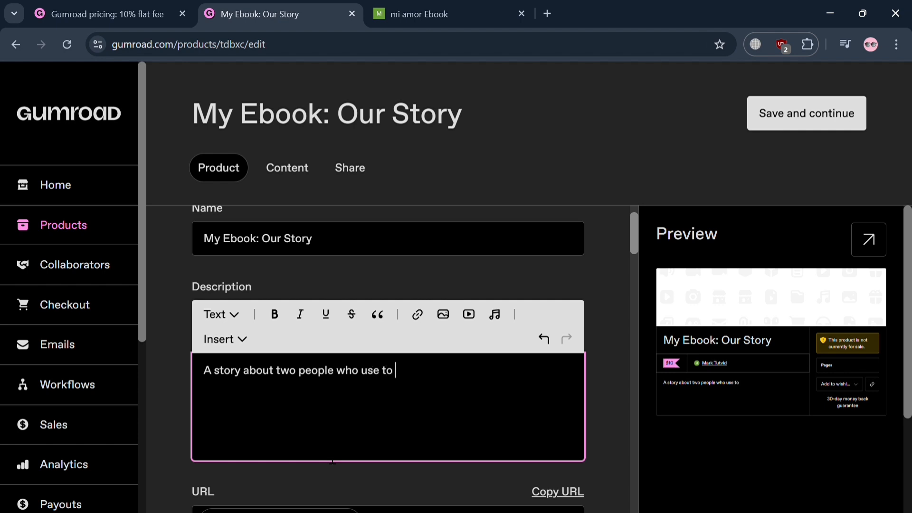
text( be the couple that never separates.)
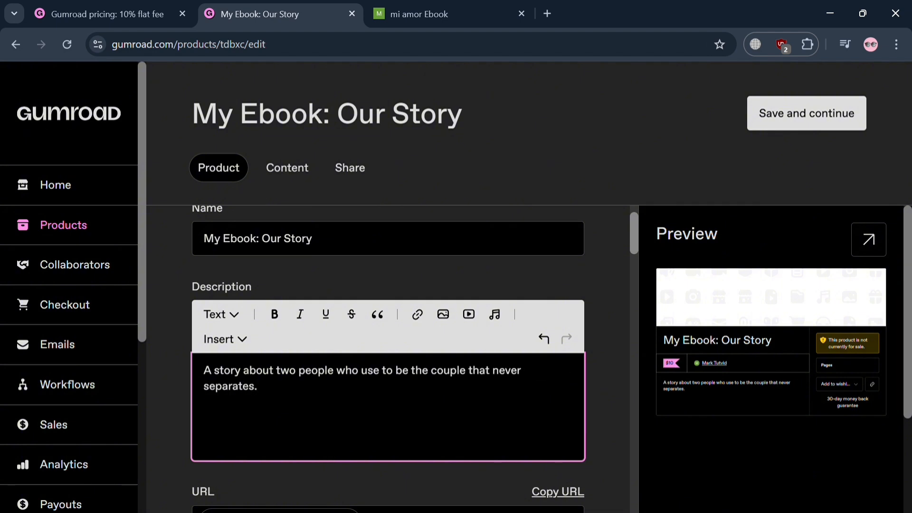
- Set the ending of the product's URL to "ourstory"
scroll(388, 332, down, 4)
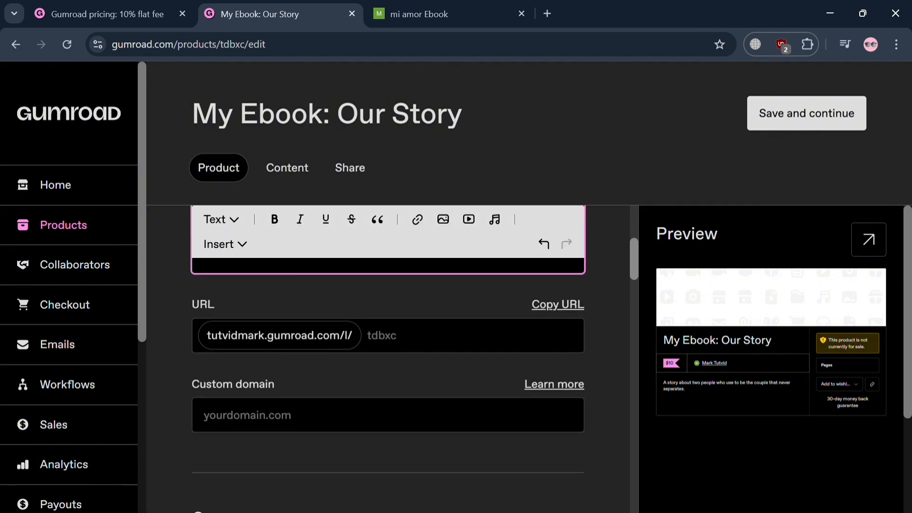
click(381, 332)
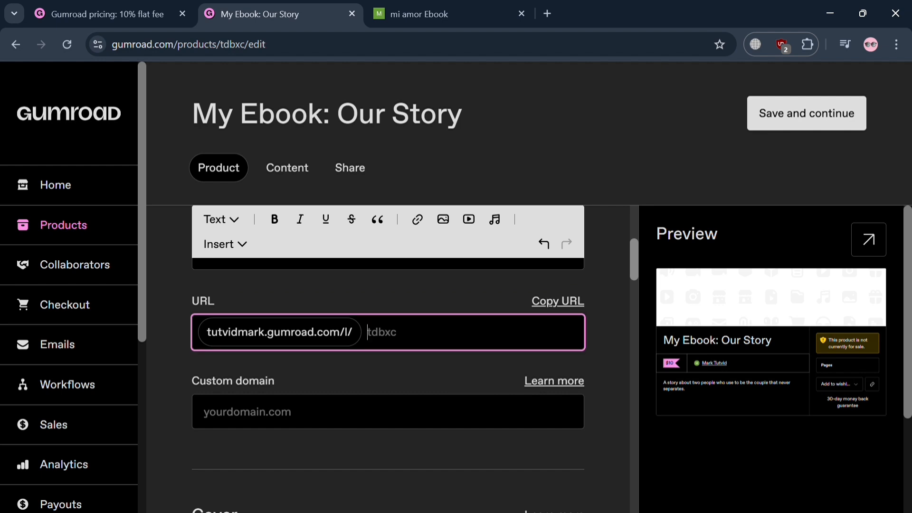
text(ourstory)
click(443, 379)
- Upload the "Long Live Cowgirls" artwork from the computer's files as the product's cover
scroll(445, 386, down, 2)
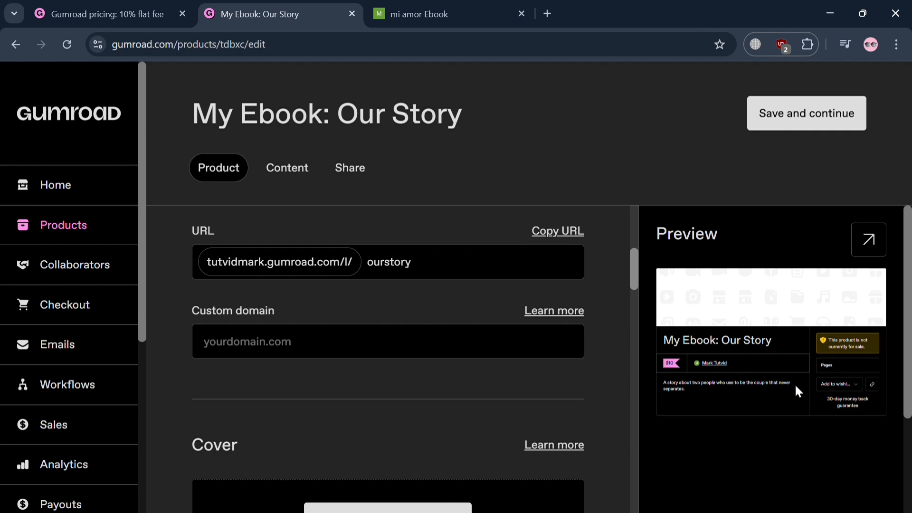
scroll(796, 386, up, 3)
scroll(796, 386, down, 3)
scroll(313, 419, down, 5)
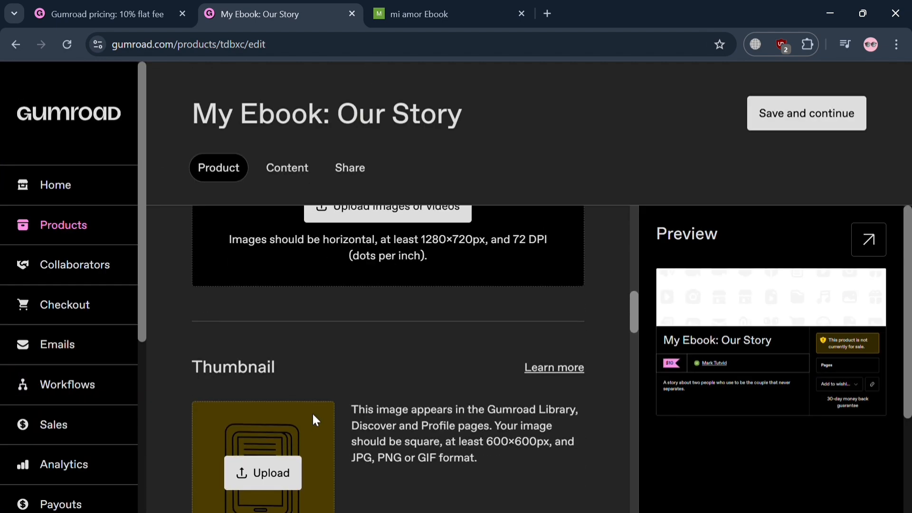
scroll(312, 418, up, 3)
click(383, 386)
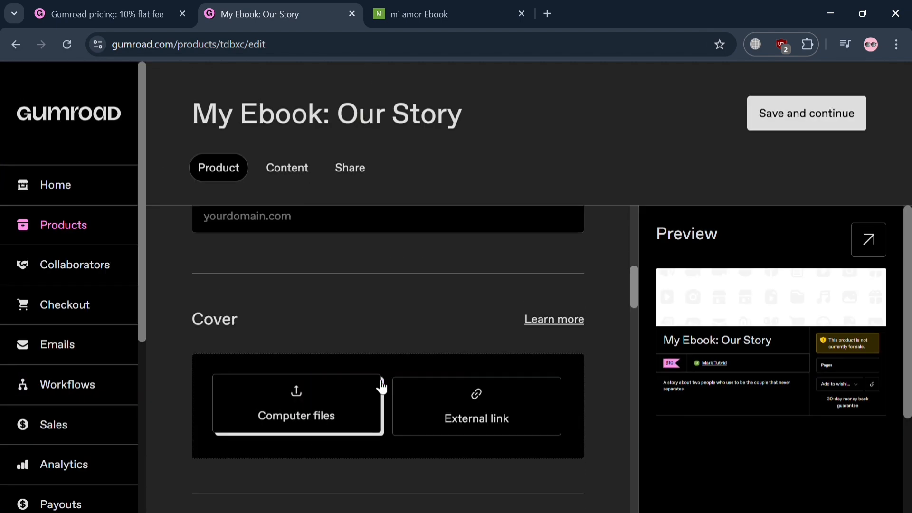
click(243, 422)
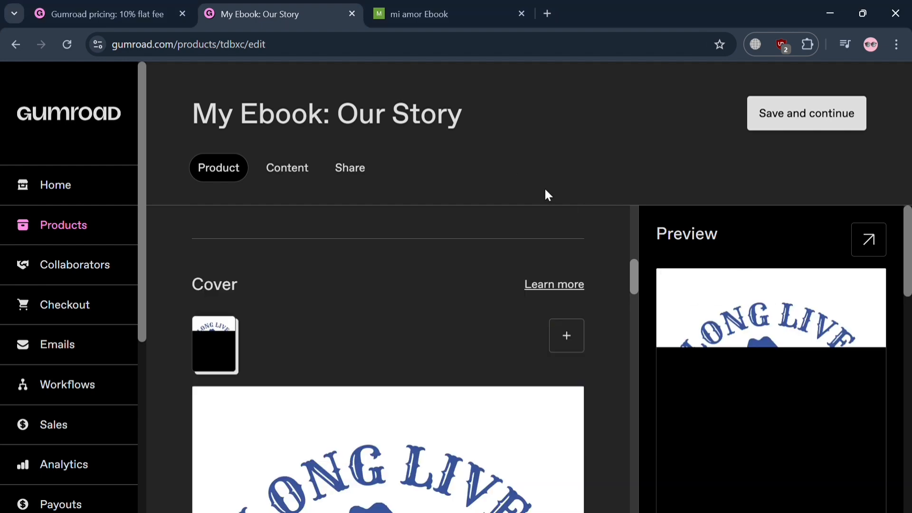
- Change the product's call to action to "Buy this"
scroll(594, 417, down, 5)
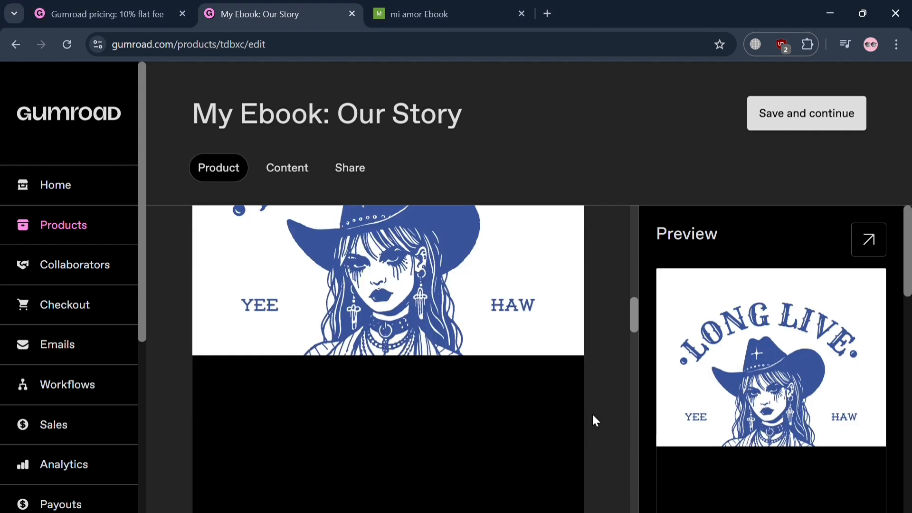
scroll(522, 458, down, 5)
scroll(523, 455, down, 8)
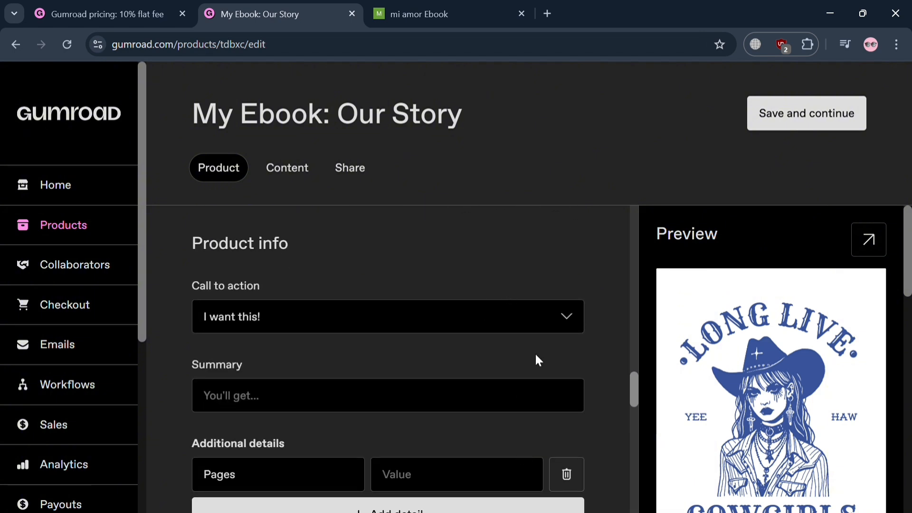
click(569, 320)
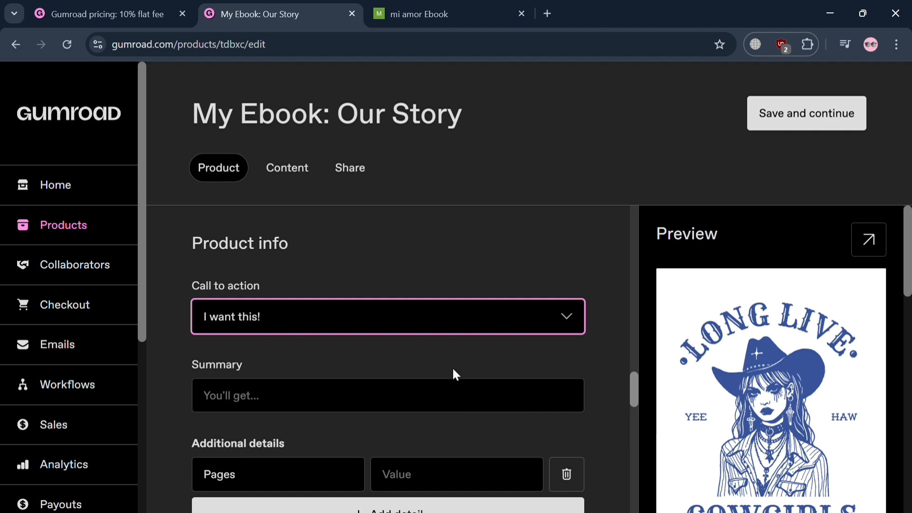
key(Down)
- Fill in the product summary with "Get this Limited Edition EBOOK"
click(392, 411)
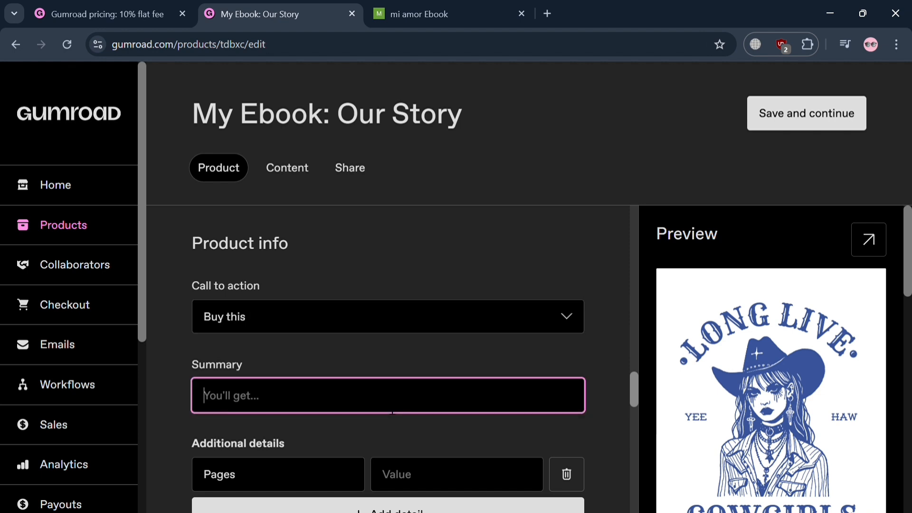
click(369, 471)
scroll(498, 435, down, 3)
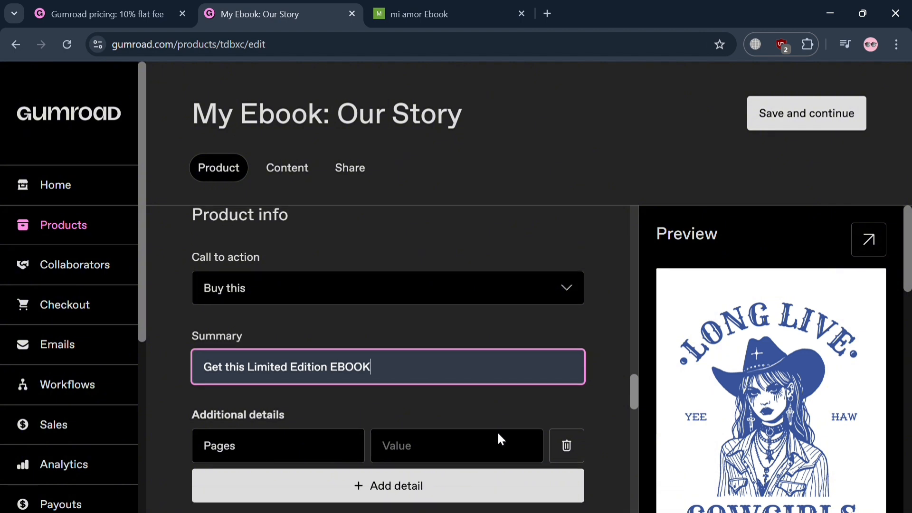
- Set the Pages value in the product's additional details to 50
click(425, 349)
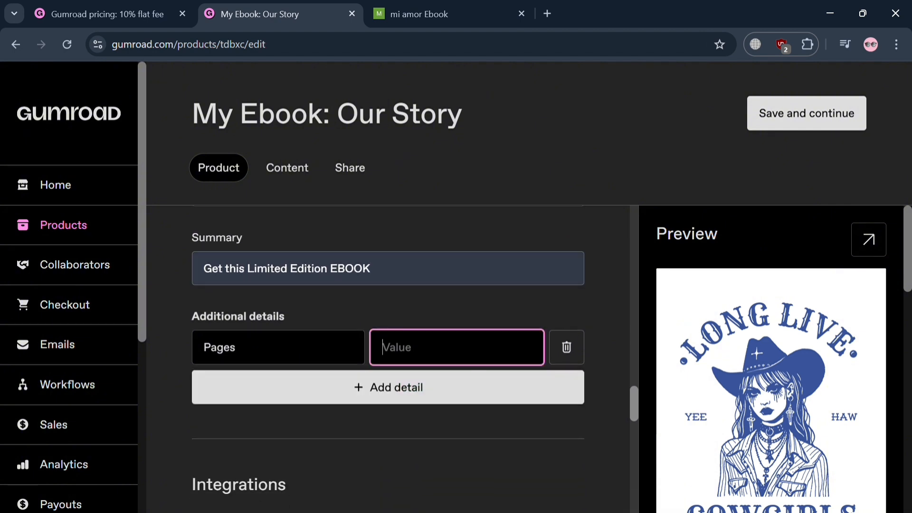
click(266, 348)
click(446, 365)
text(50)
click(460, 453)
- Limit product sales to a maximum of 1000 purchases in the product's settings
scroll(458, 449, down, 5)
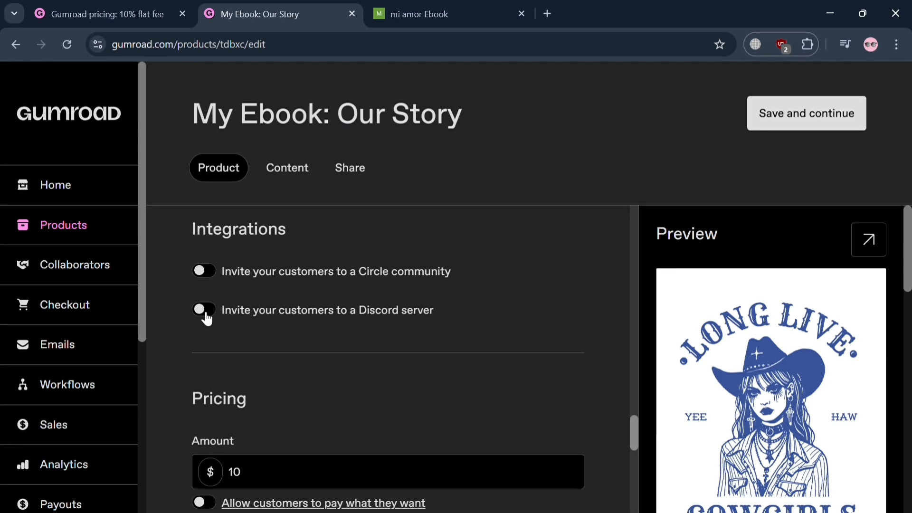
scroll(455, 425, down, 5)
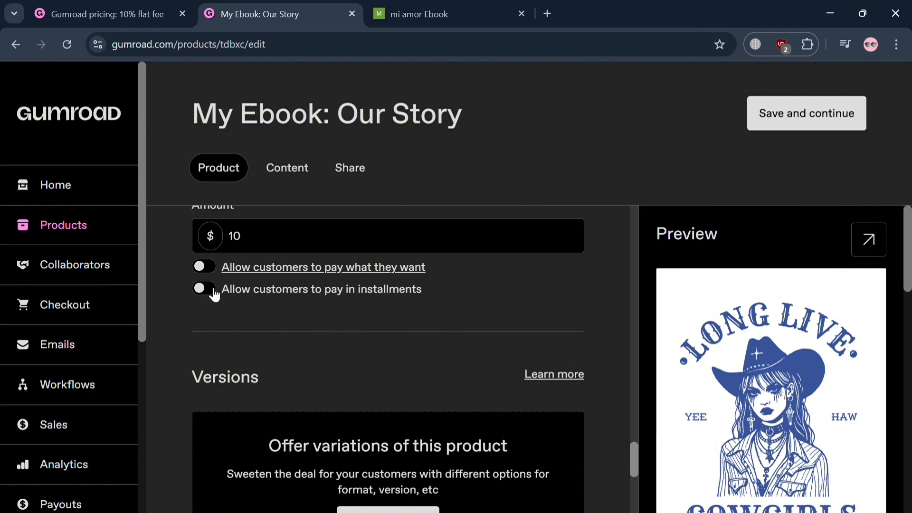
scroll(327, 378, down, 6)
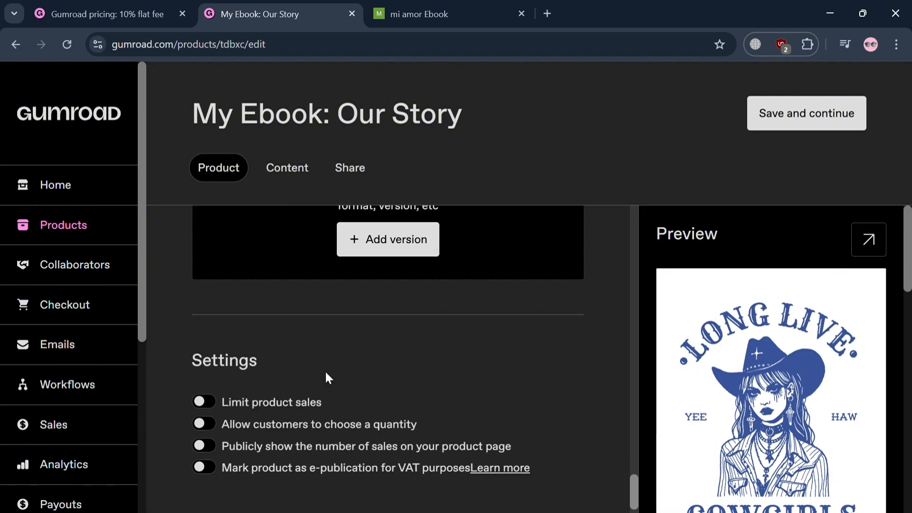
scroll(327, 377, up, 3)
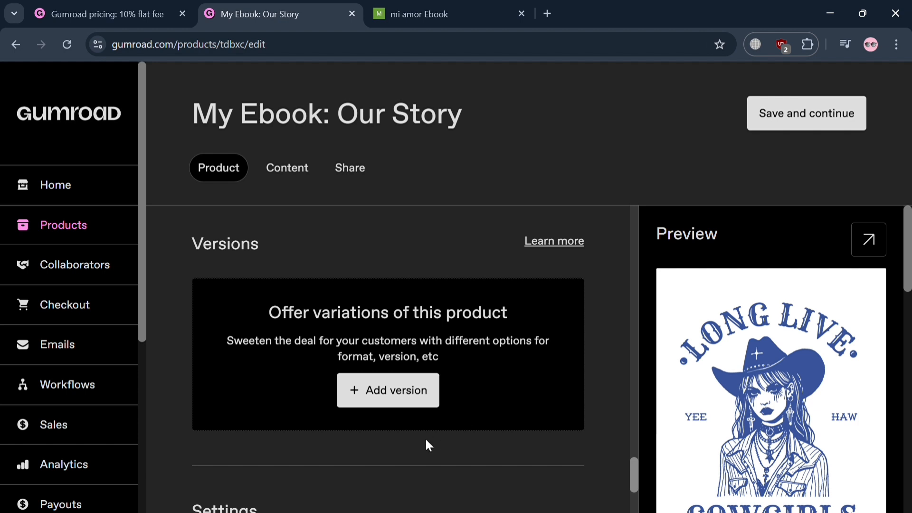
scroll(426, 440, down, 4)
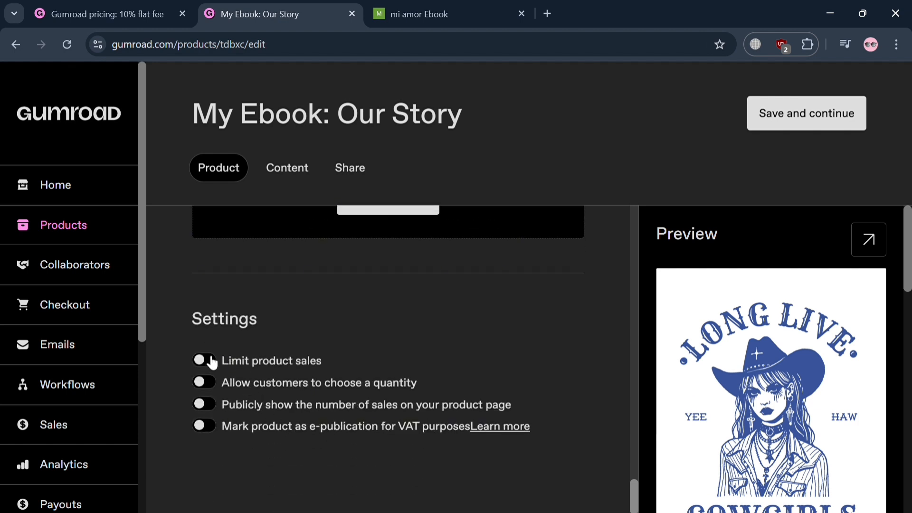
click(213, 369)
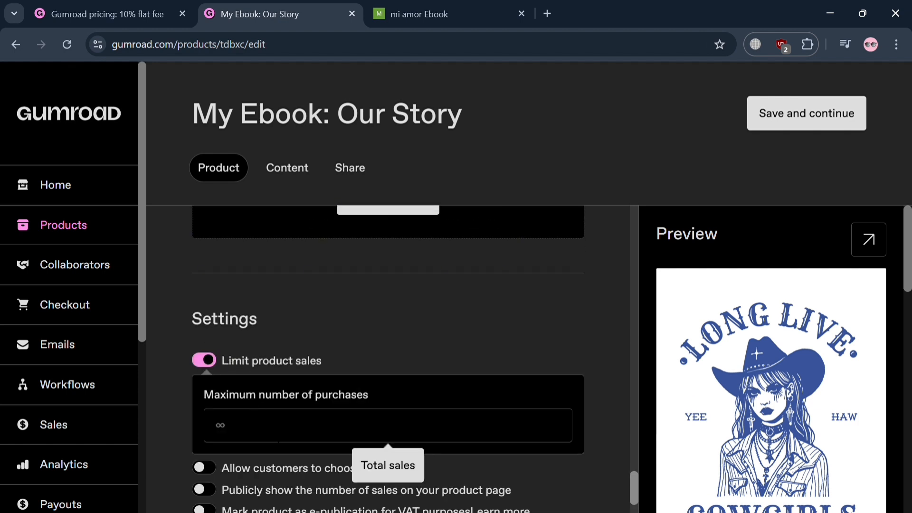
click(278, 436)
text(100)
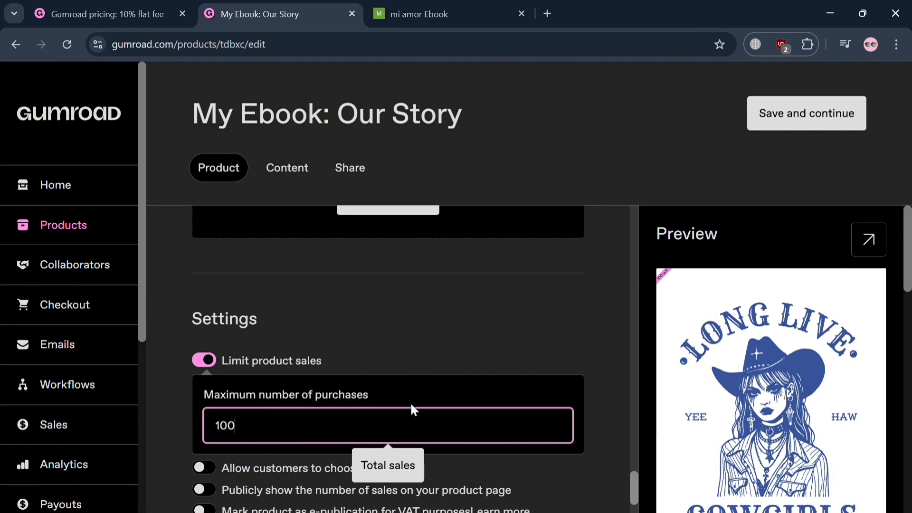
scroll(410, 402, down, 2)
text(0)
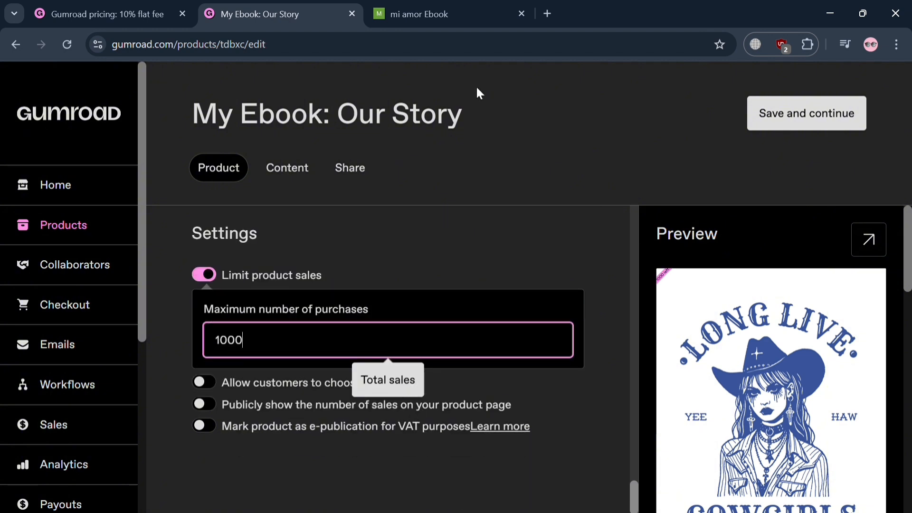
- Try the setting that allows customers to choose a quantity and switch it back off
click(257, 385)
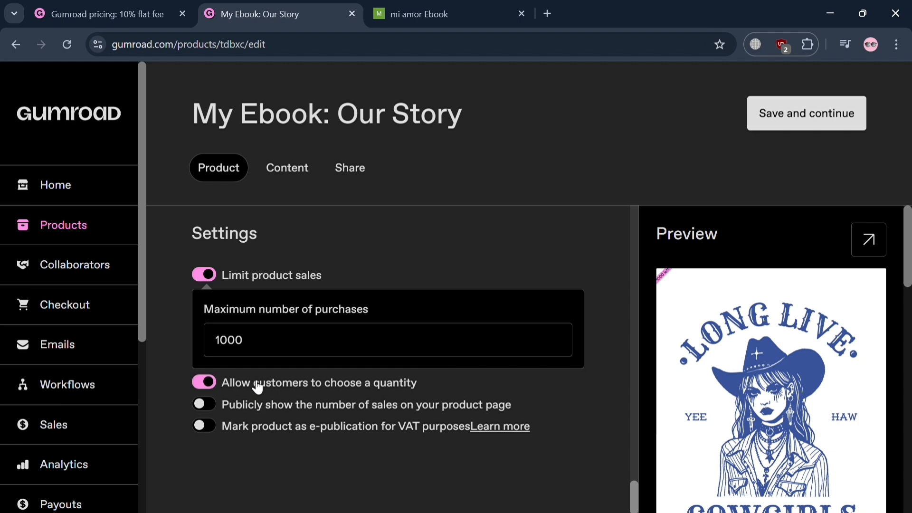
click(206, 383)
click(212, 391)
click(212, 390)
- Try publicly showing the number of sales on the product page and switch that setting back off
scroll(454, 449, up, 1)
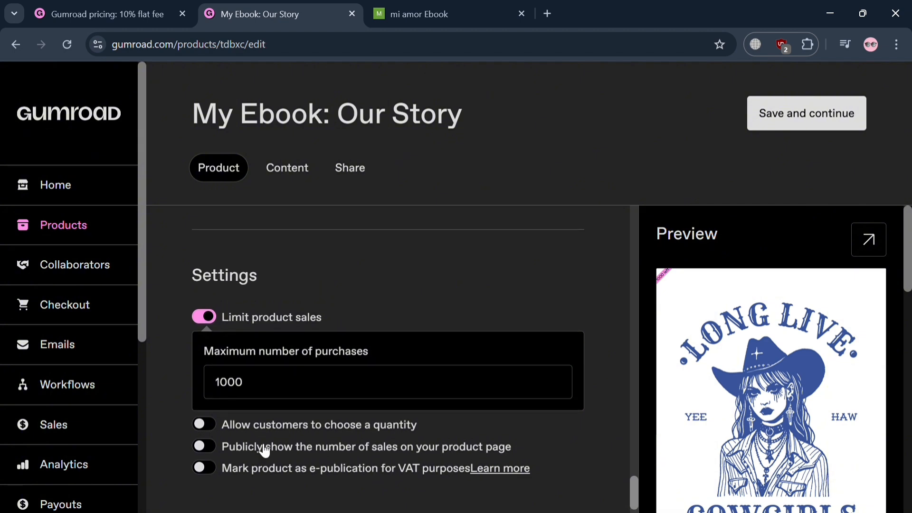
click(212, 447)
scroll(599, 423, down, 1)
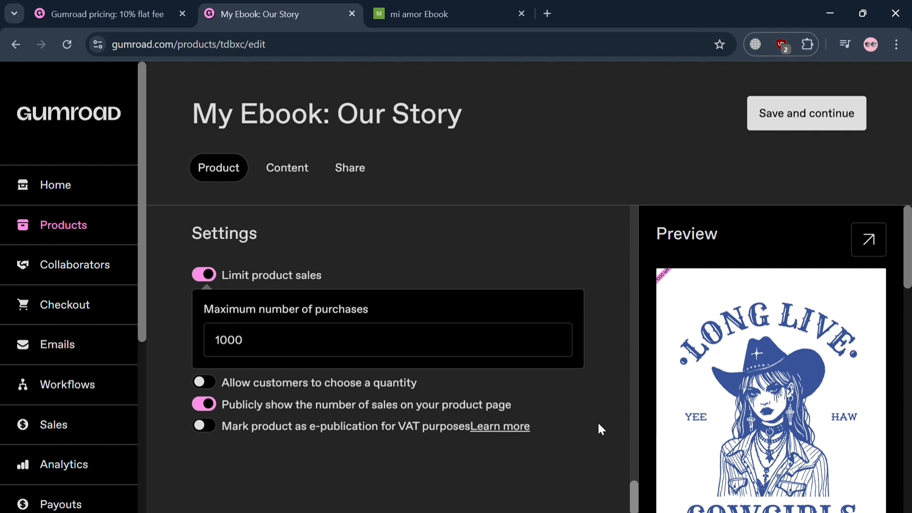
click(209, 407)
scroll(563, 415, up, 15)
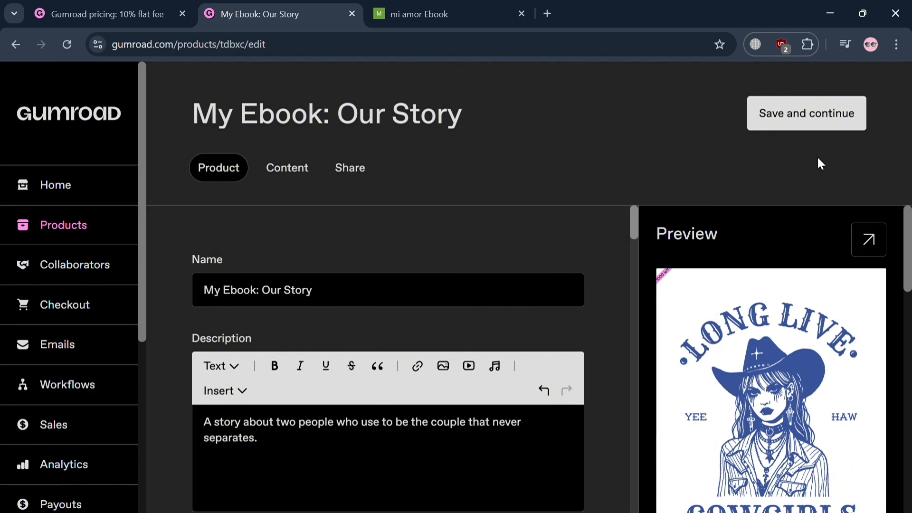
- Save the product details and upload the JPG "images (4)" from the computer as the content being sold
click(824, 116)
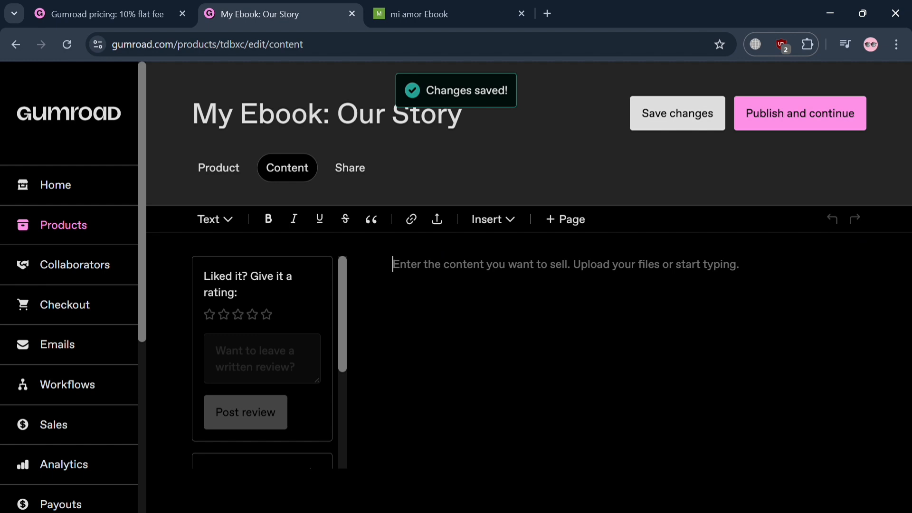
click(412, 219)
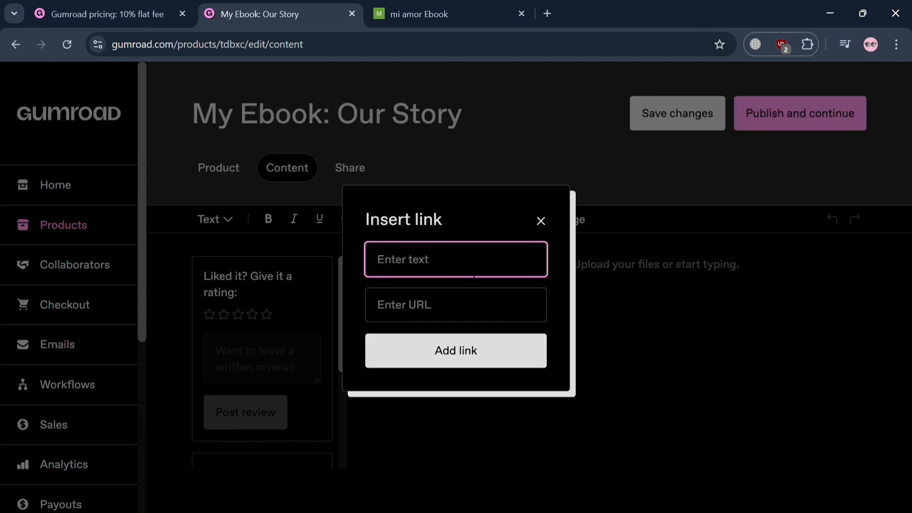
click(541, 223)
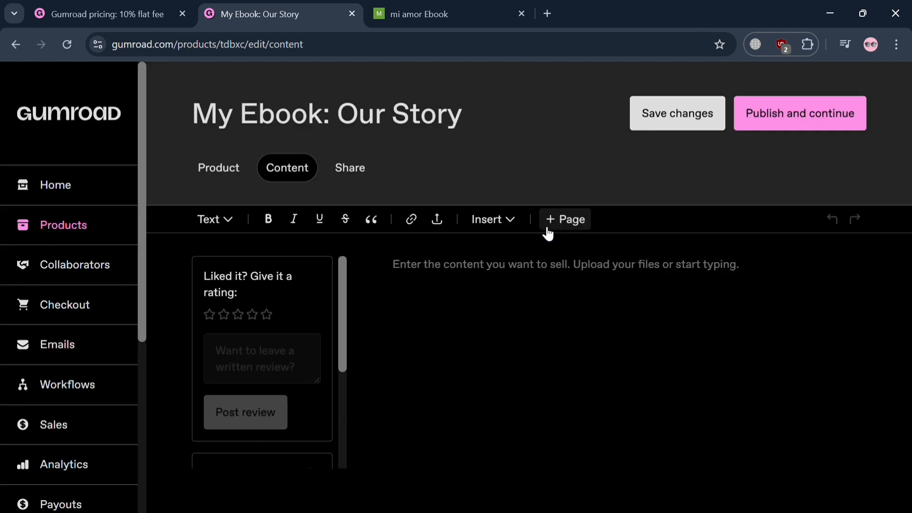
click(437, 220)
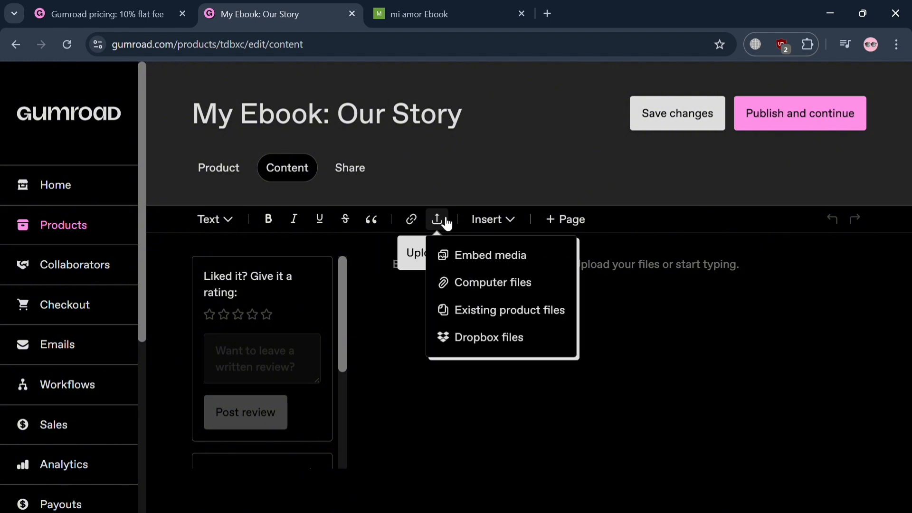
click(518, 285)
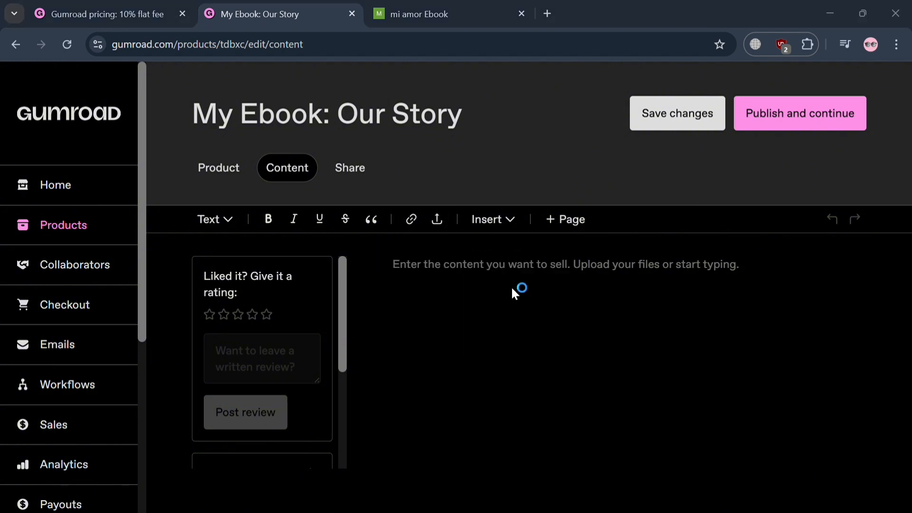
- Publish the product "My Ebook: Our Story" and continue to its sharing options
click(366, 178)
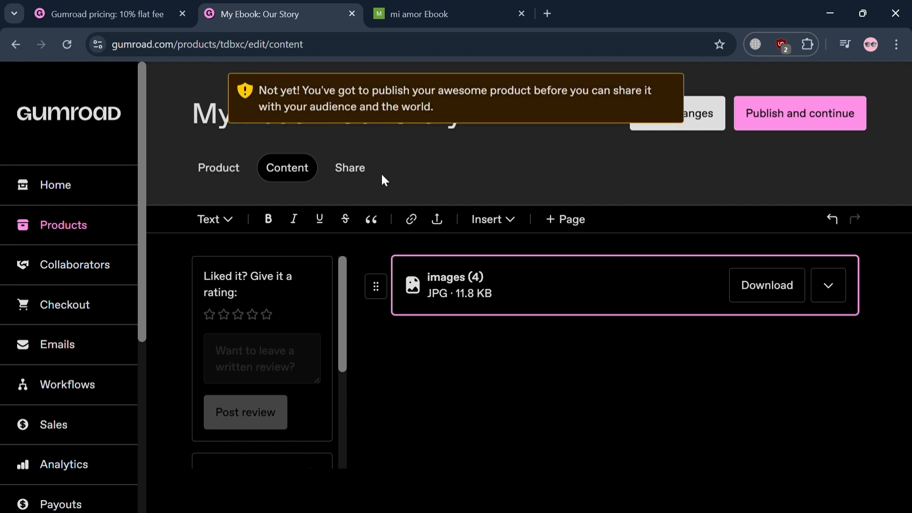
click(788, 116)
click(788, 117)
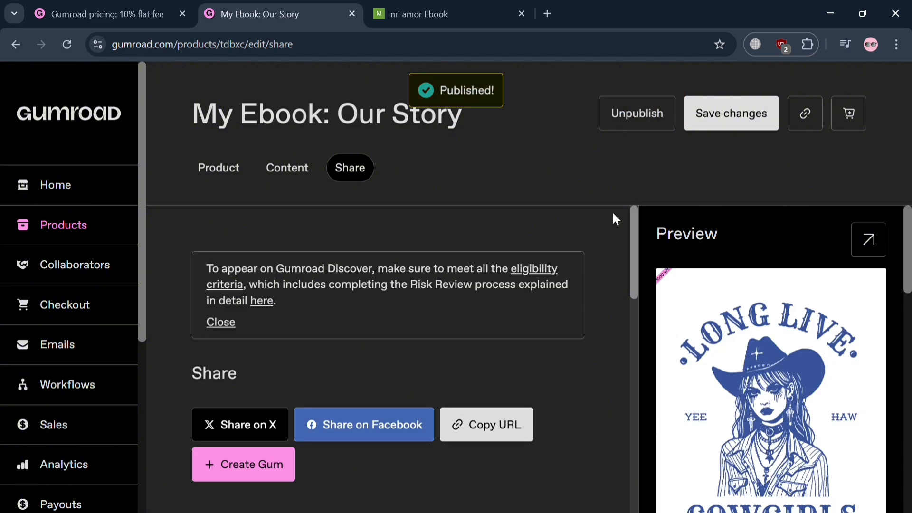
- Open the published product page and examine its cover, price, description and purchase details
click(866, 238)
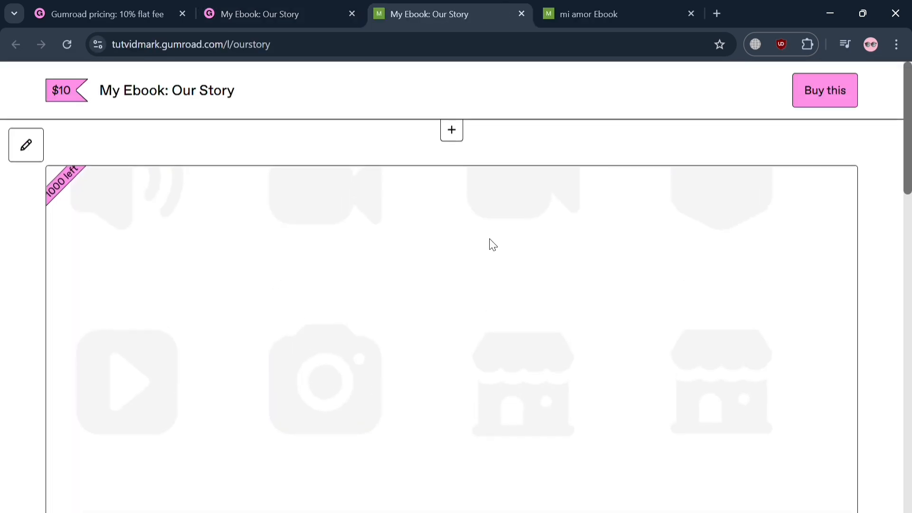
scroll(603, 335, down, 4)
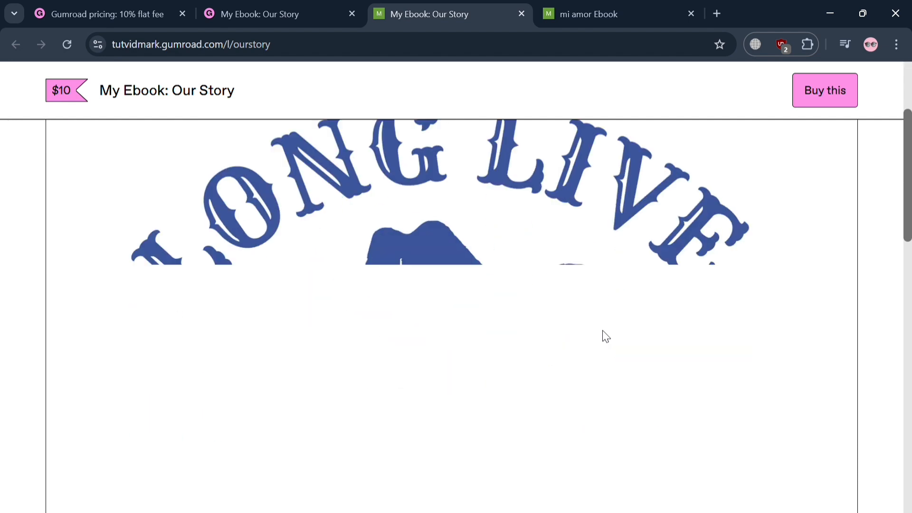
scroll(598, 344, down, 10)
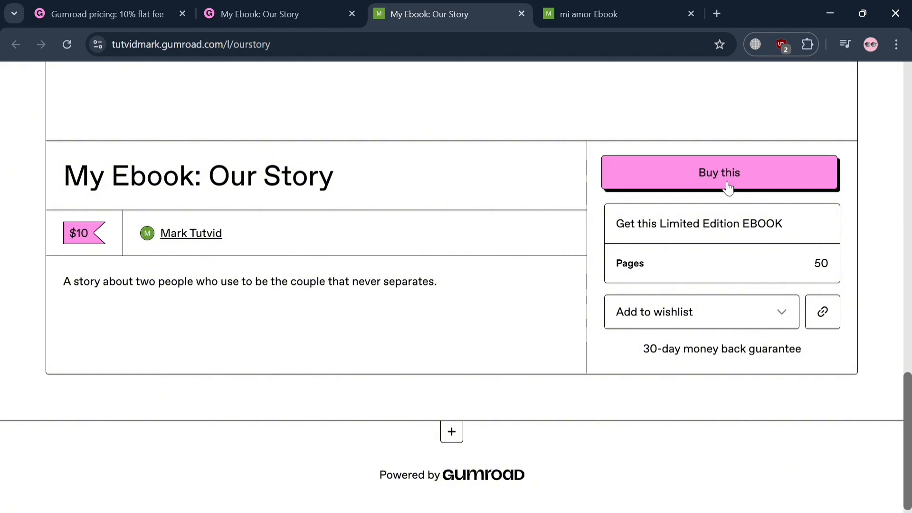
- Return to the product's sharing options and copy the product URL to the clipboard
click(291, 6)
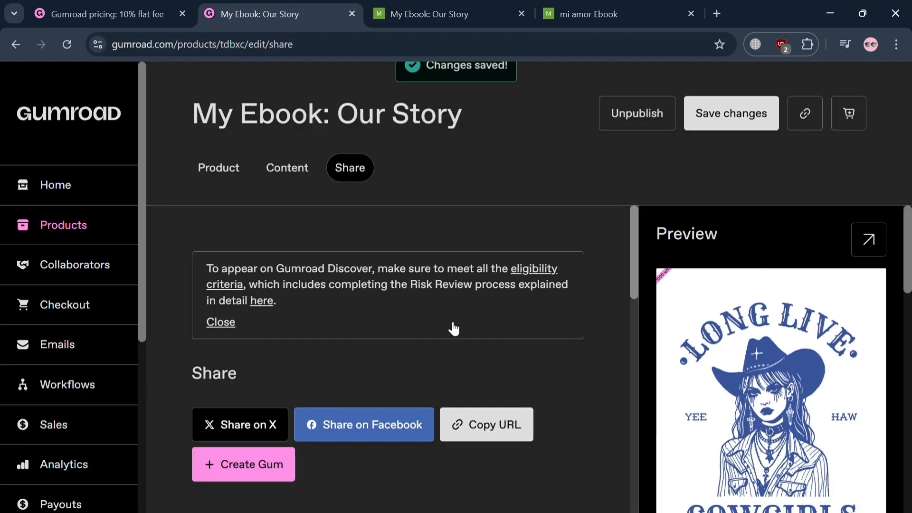
scroll(427, 347, down, 1)
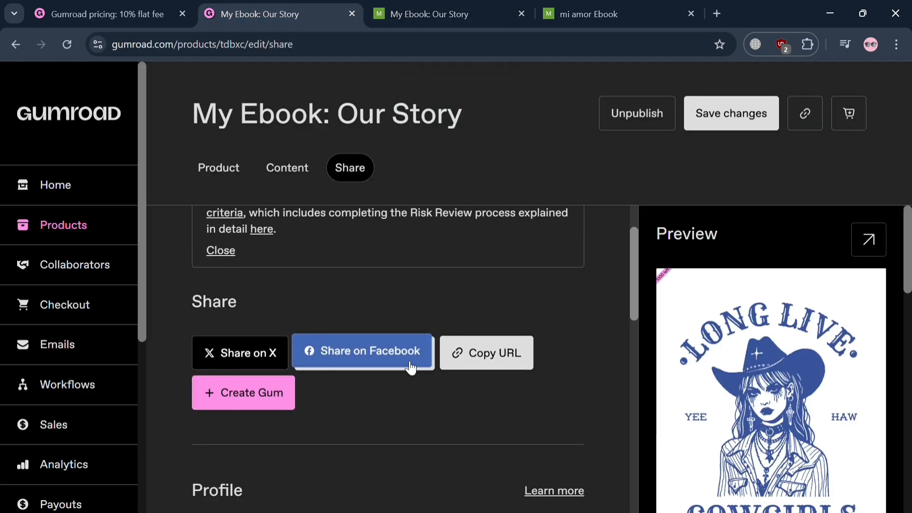
click(526, 344)
scroll(524, 351, down, 5)
scroll(522, 350, up, 6)
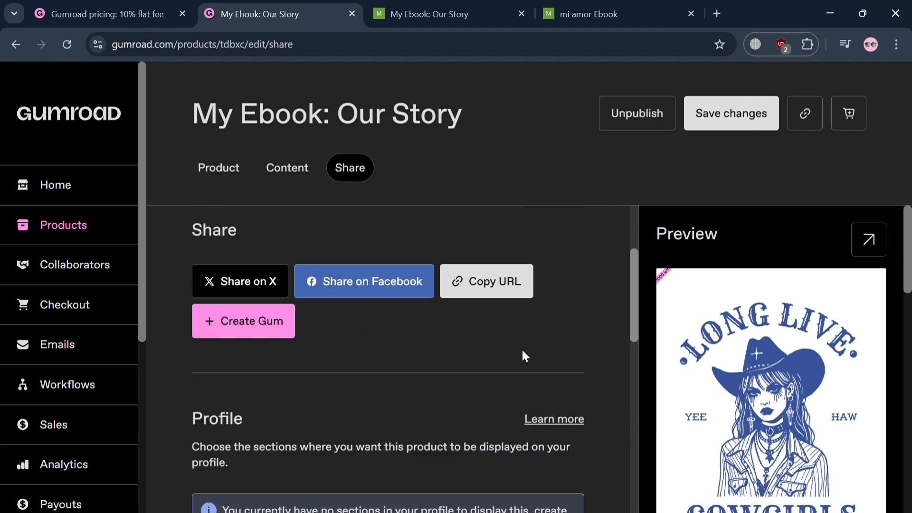